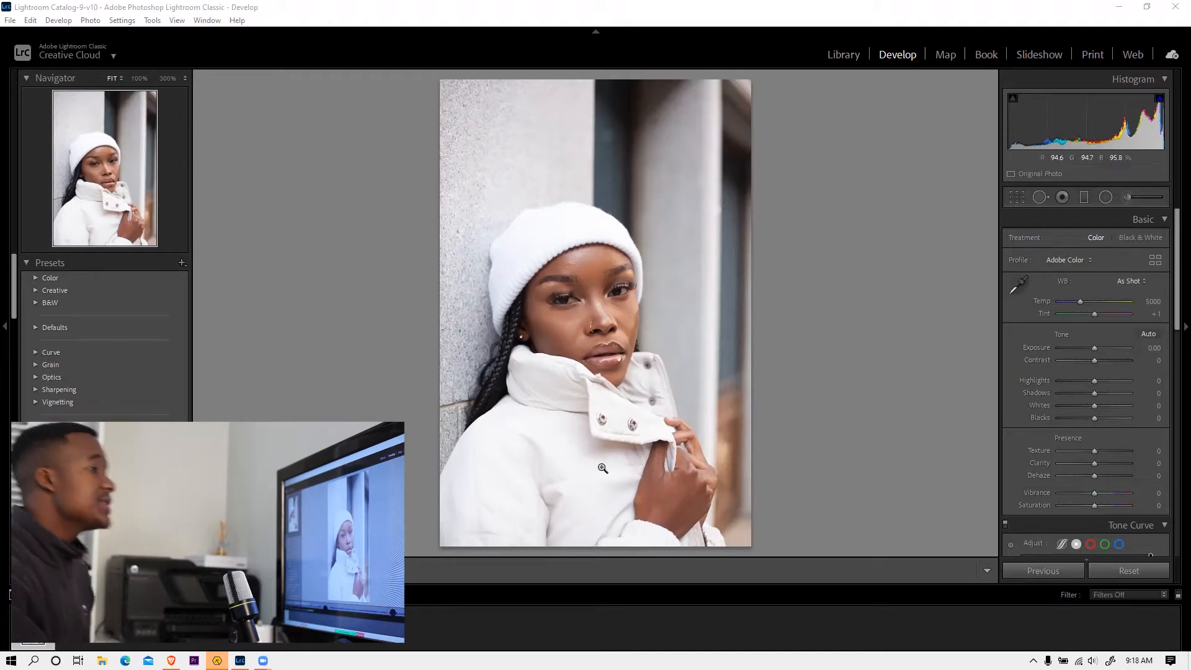
# Step: Apply the Kodak Portra 400 profile from RNI Films 5 Negative - Demo to the portrait
pyautogui.click(1077, 264)
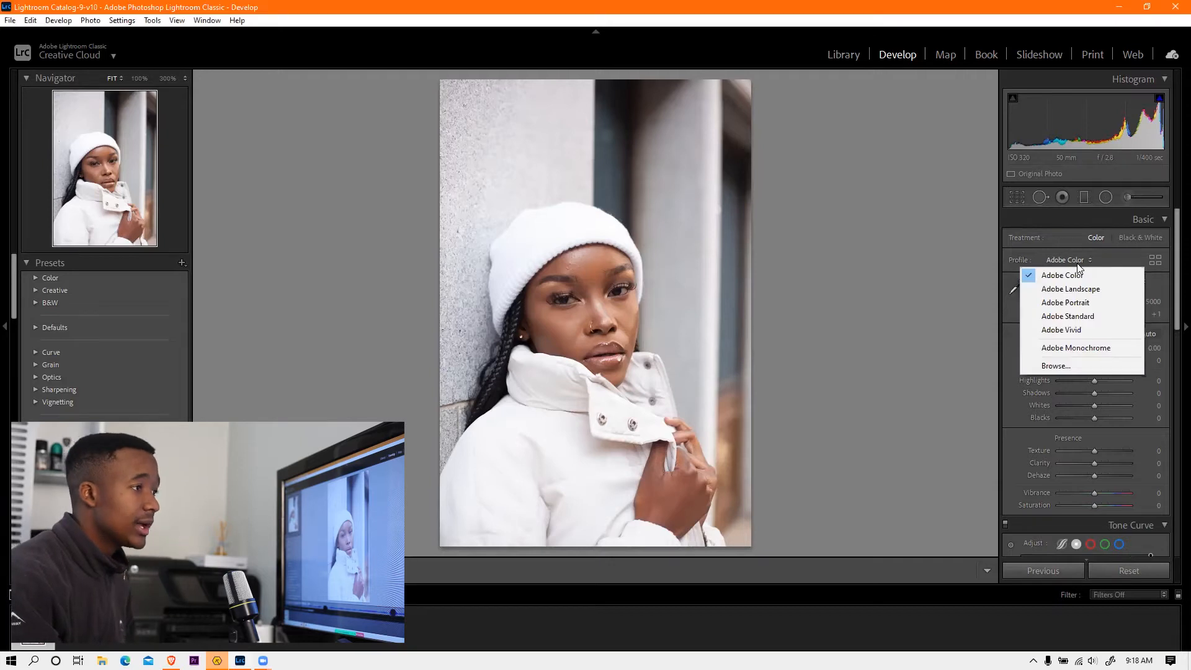
pyautogui.click(1062, 366)
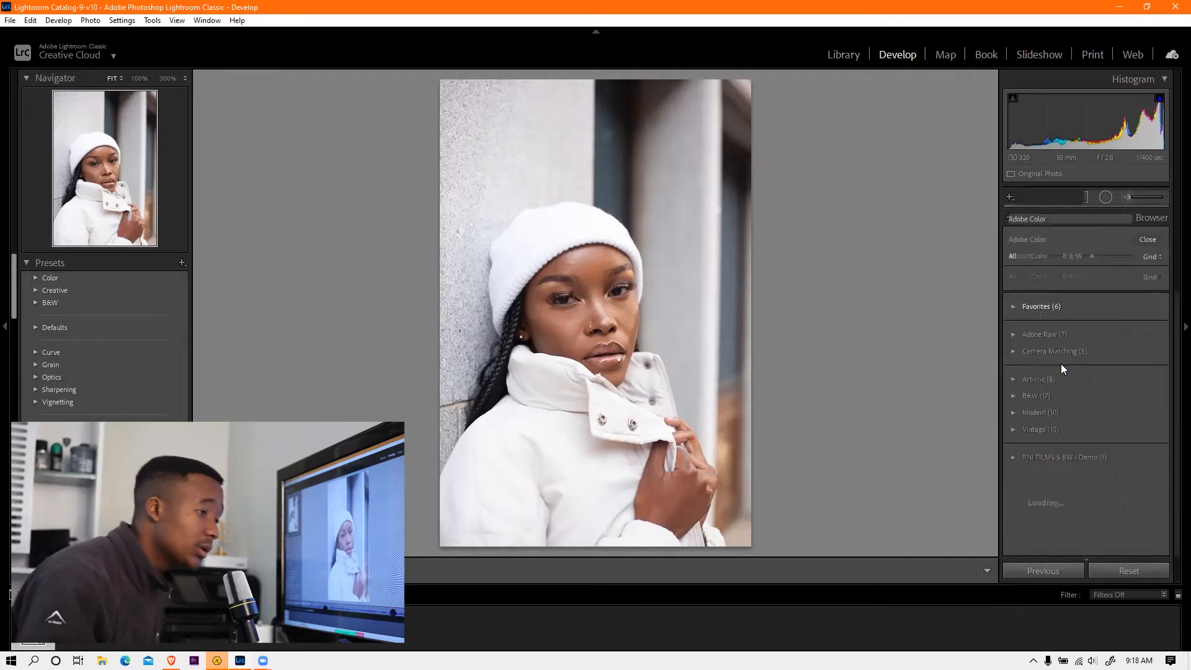
pyautogui.scroll(-4, 1065, 378)
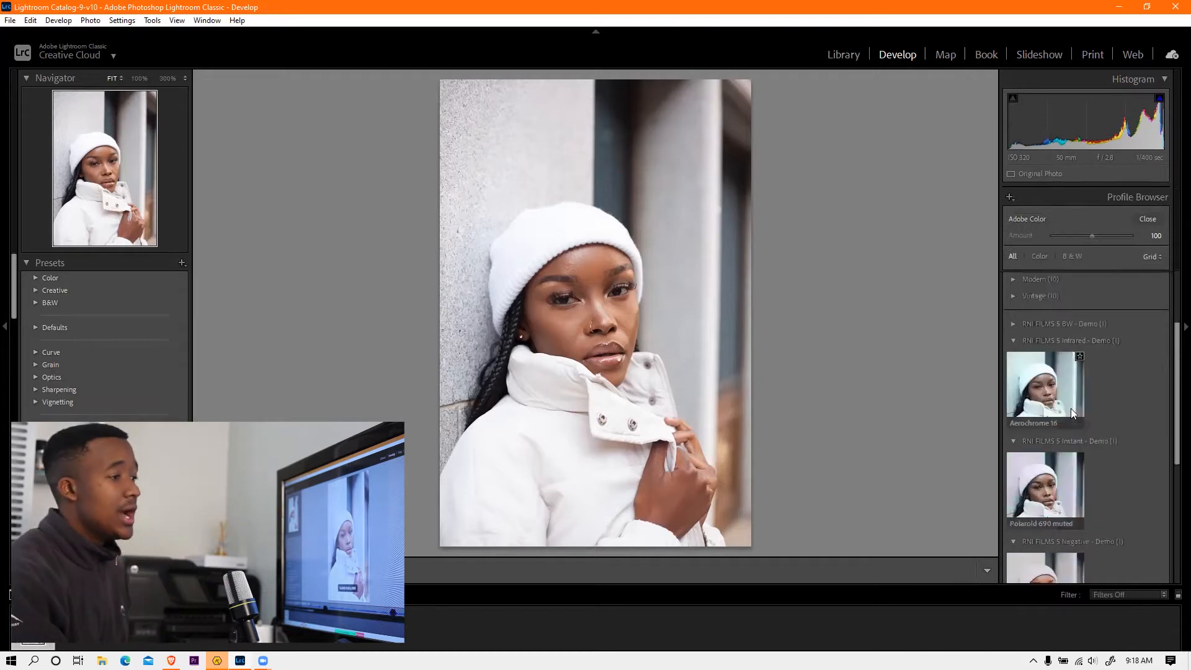
pyautogui.scroll(-1, 1088, 507)
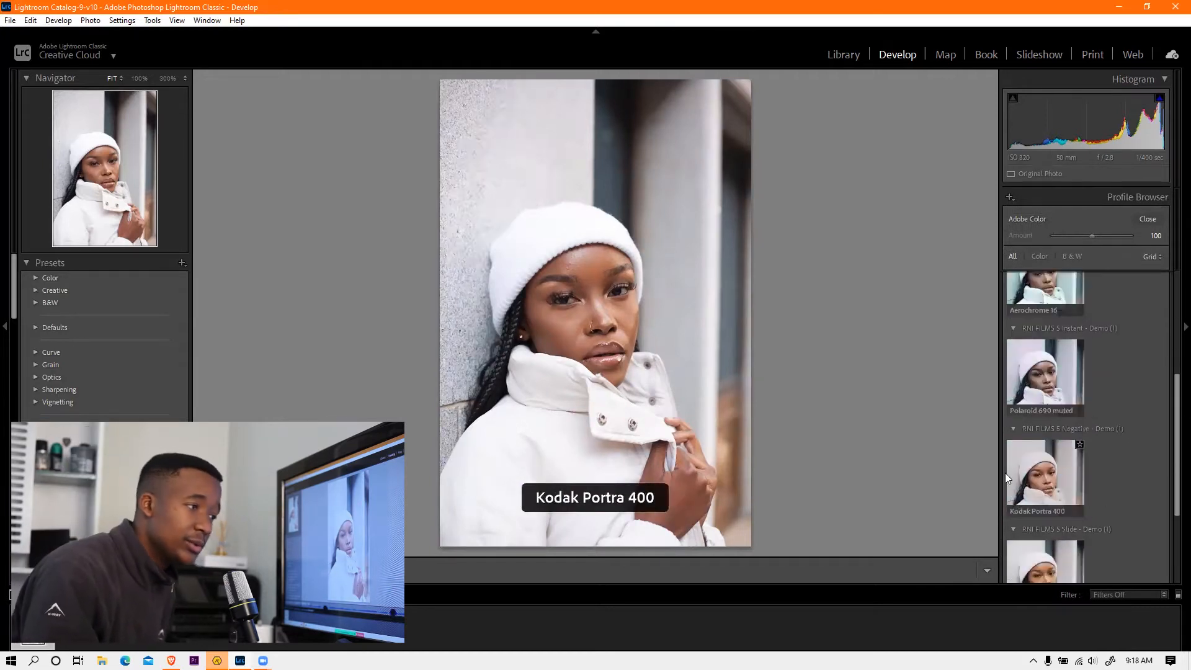
pyautogui.click(1054, 470)
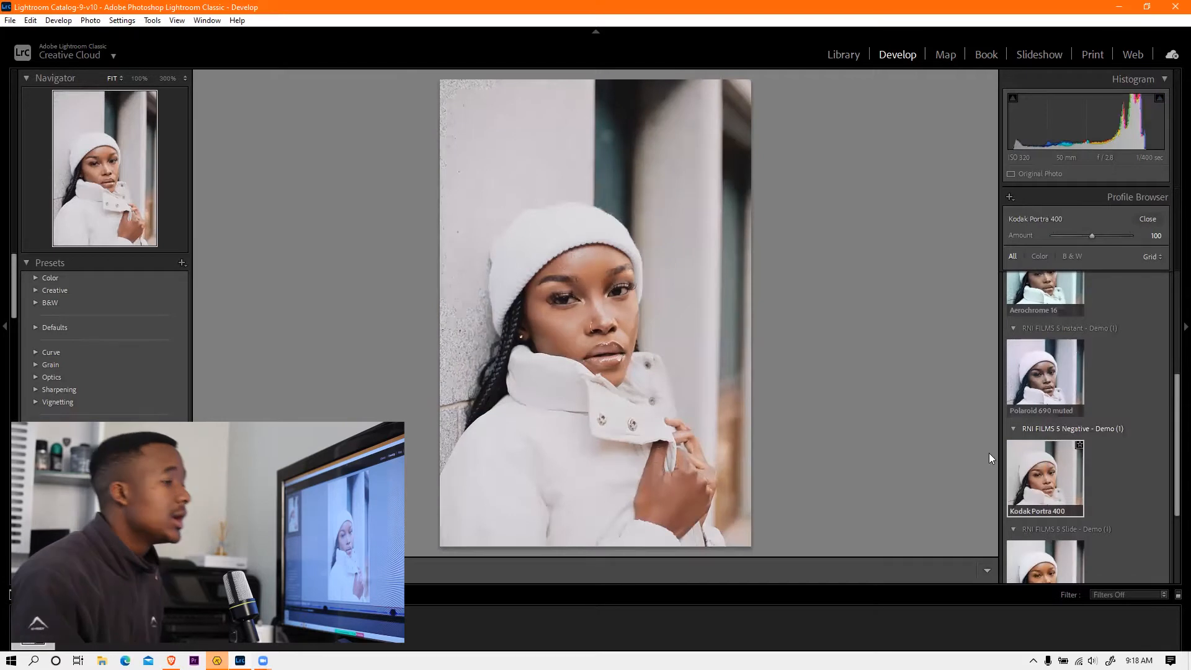
pyautogui.doubleClick(1059, 469)
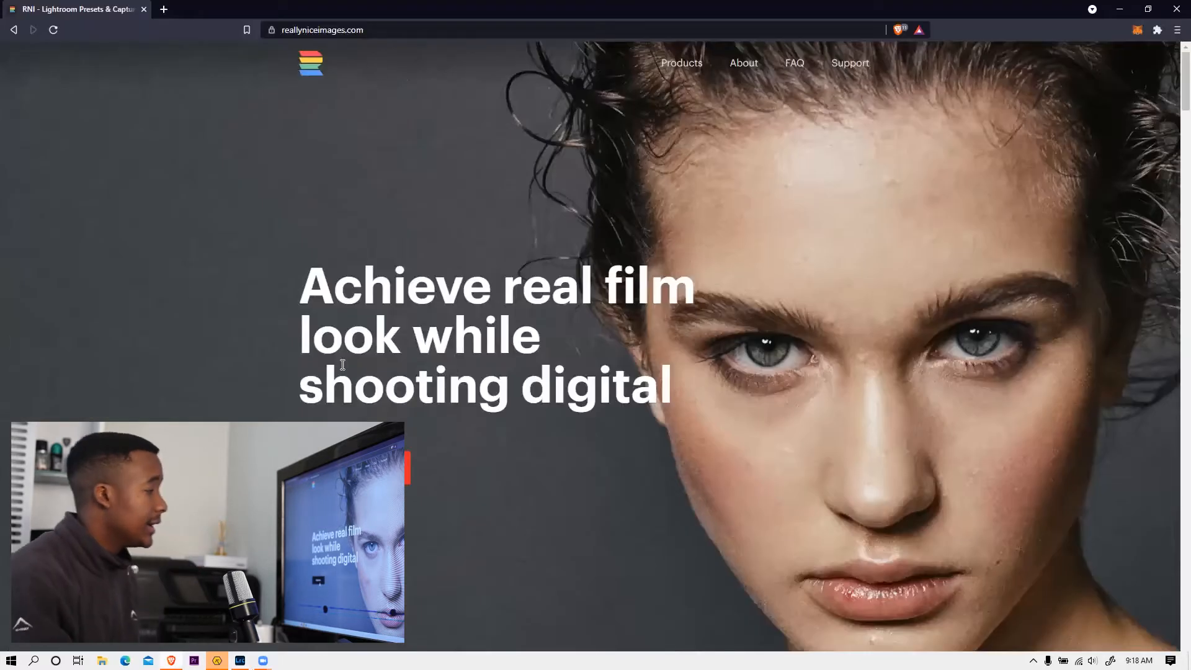
# Step: View the film preset products on the RNI website in the browser, and return to Lightroom Classic
pyautogui.click(366, 471)
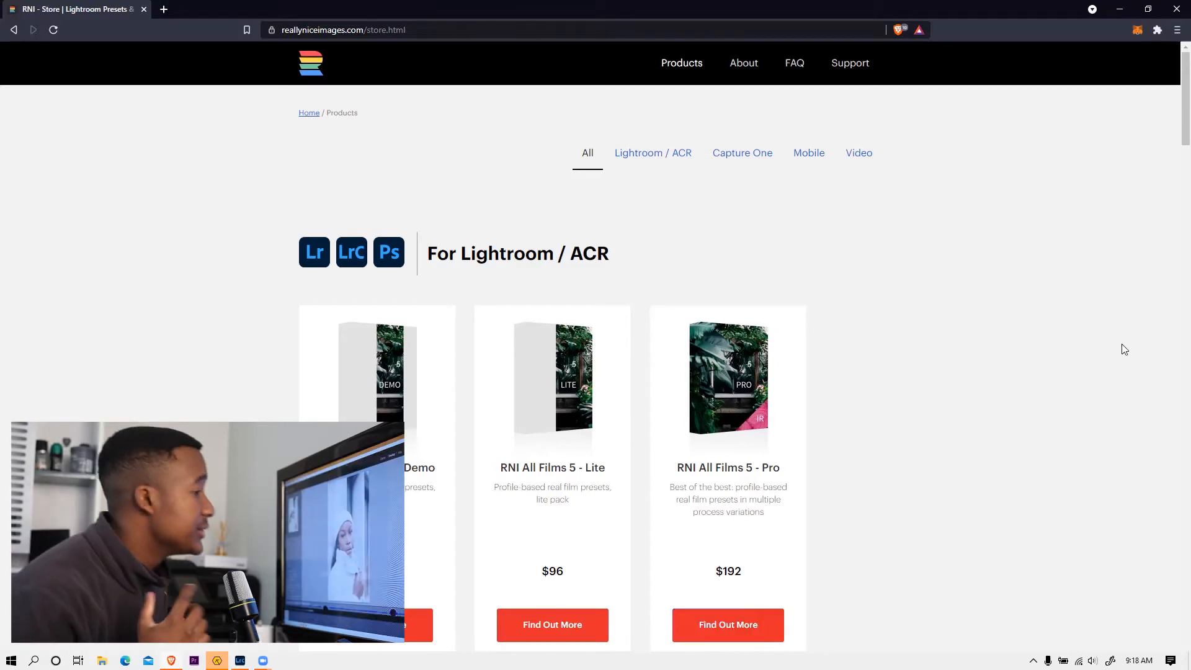
pyautogui.click(1122, 6)
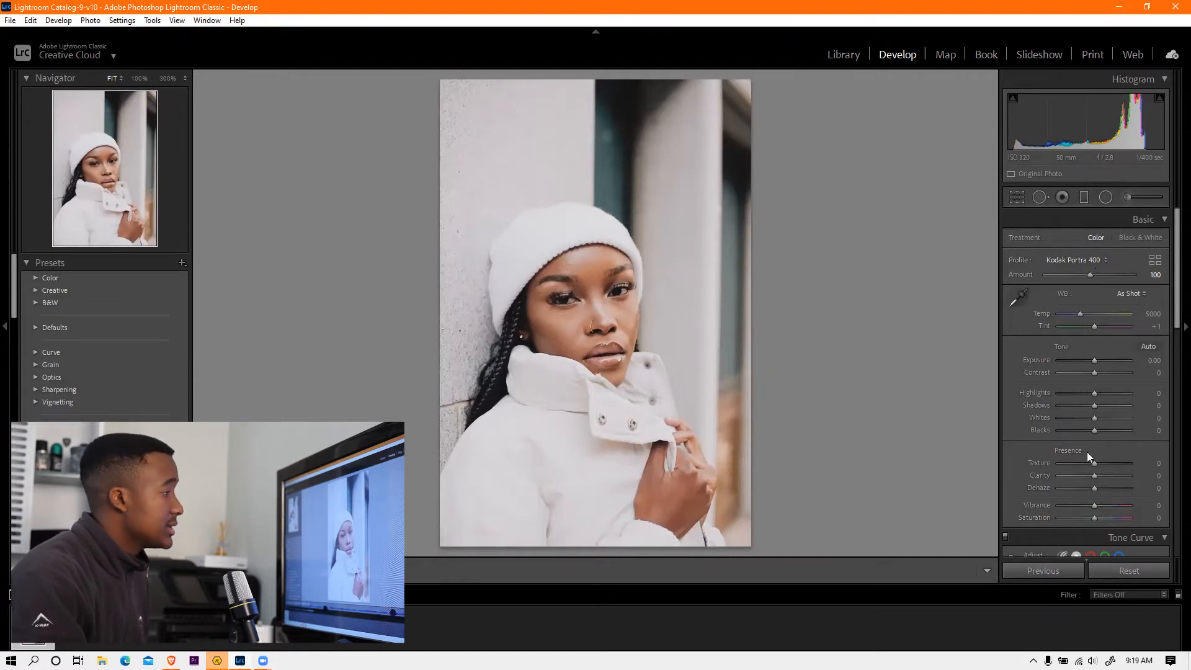
# Step: Adjust the photo's tone to Highlights -100, Shadows +4, Whites -51 and Blacks -21
pyautogui.moveTo(1092, 393); pyautogui.dragTo(1057, 392)
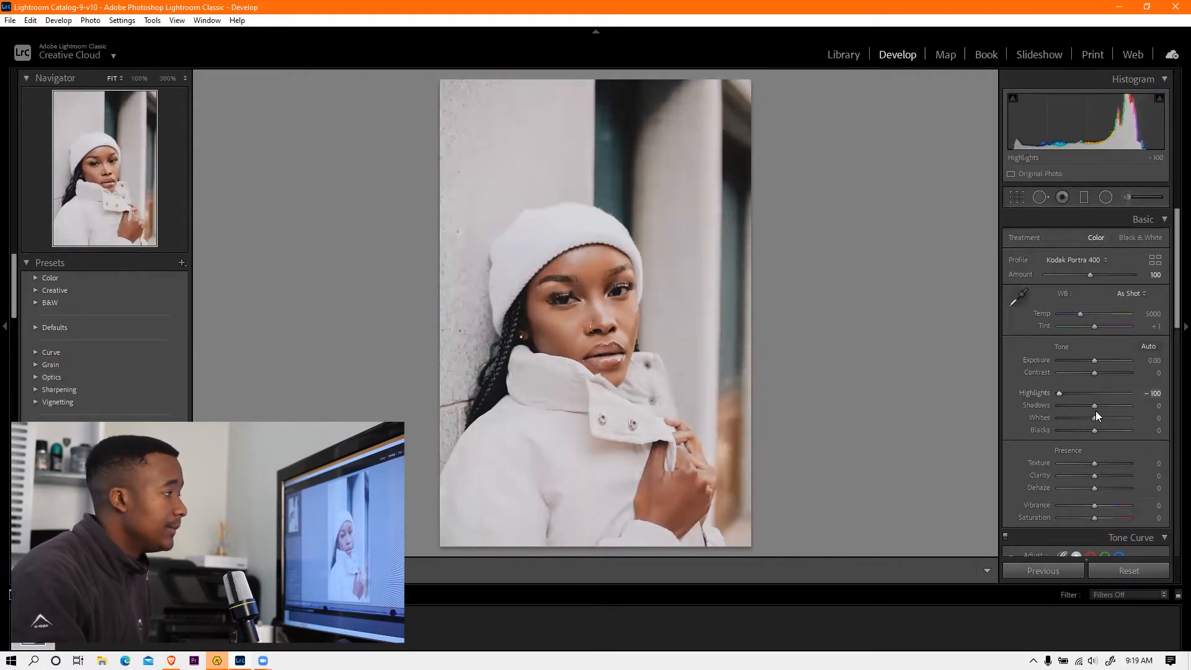
pyautogui.moveTo(1099, 418); pyautogui.dragTo(1086, 418)
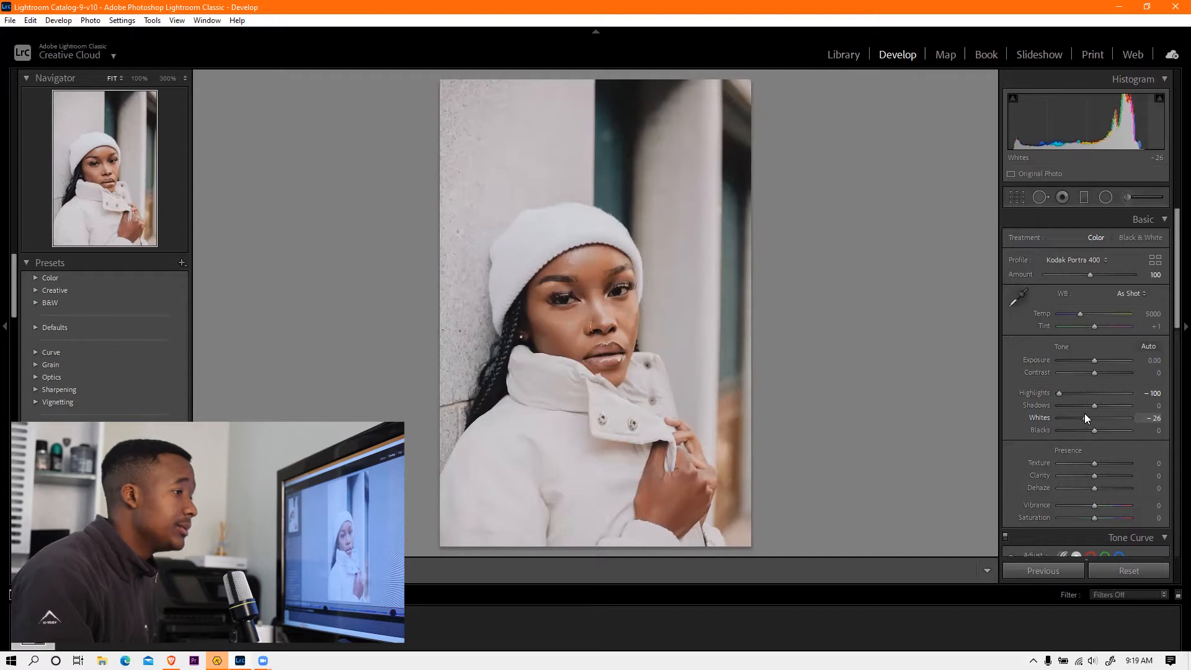
pyautogui.moveTo(1084, 413); pyautogui.dragTo(1079, 409)
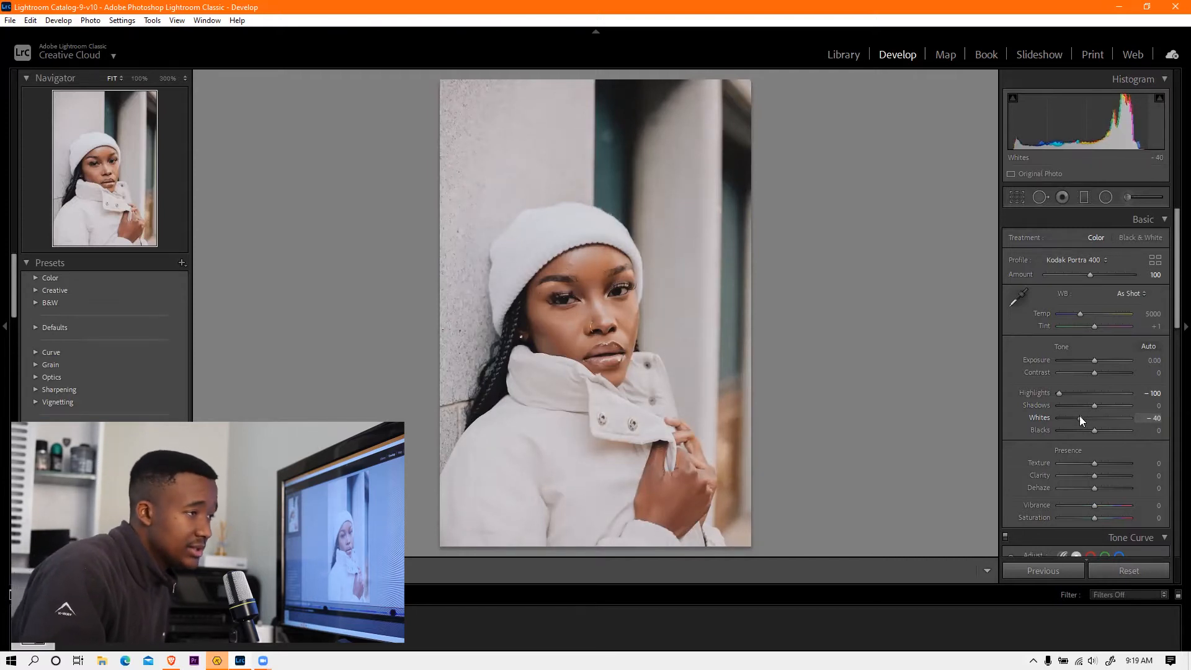
pyautogui.moveTo(1079, 415); pyautogui.dragTo(1086, 413)
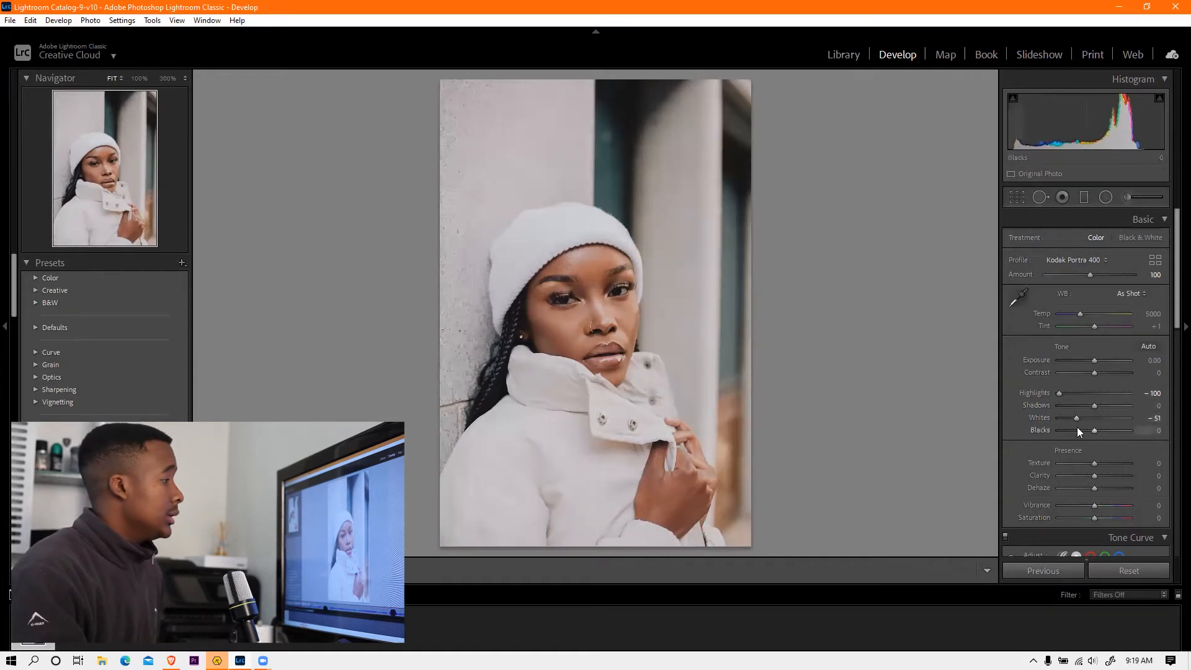
pyautogui.moveTo(1111, 404)
pyautogui.mouseDown()
pyautogui.moveTo(1077, 408)
pyautogui.moveTo(1098, 405)
pyautogui.mouseUp()
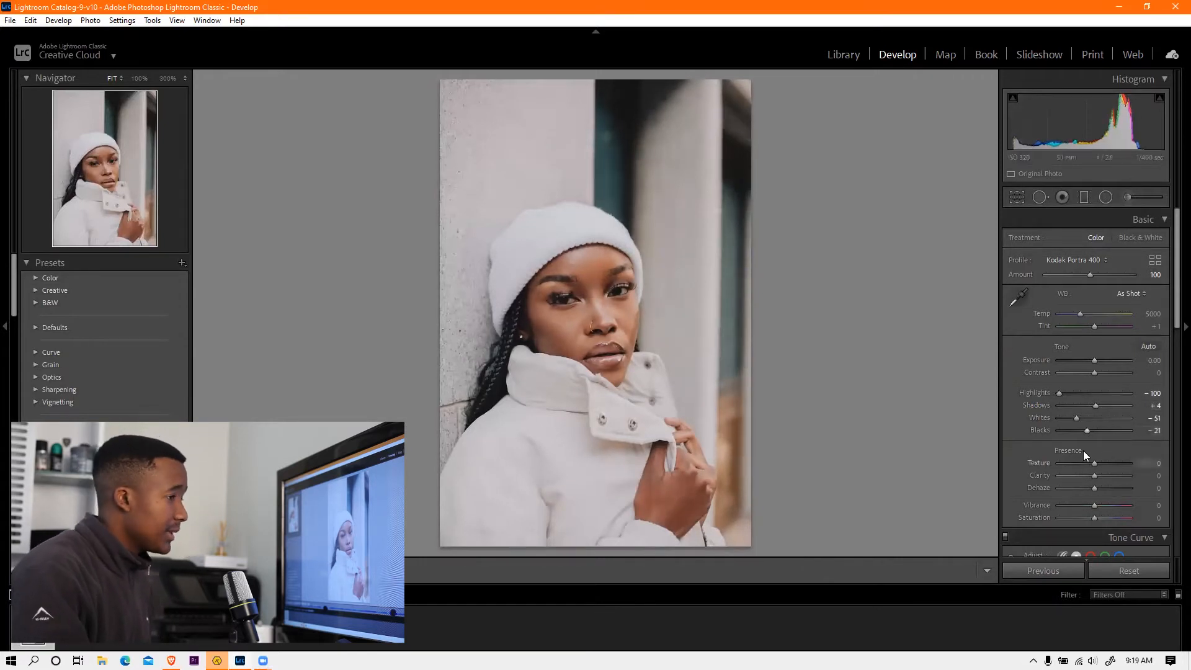
pyautogui.scroll(-5, 1031, 468)
pyautogui.scroll(-5, 1034, 464)
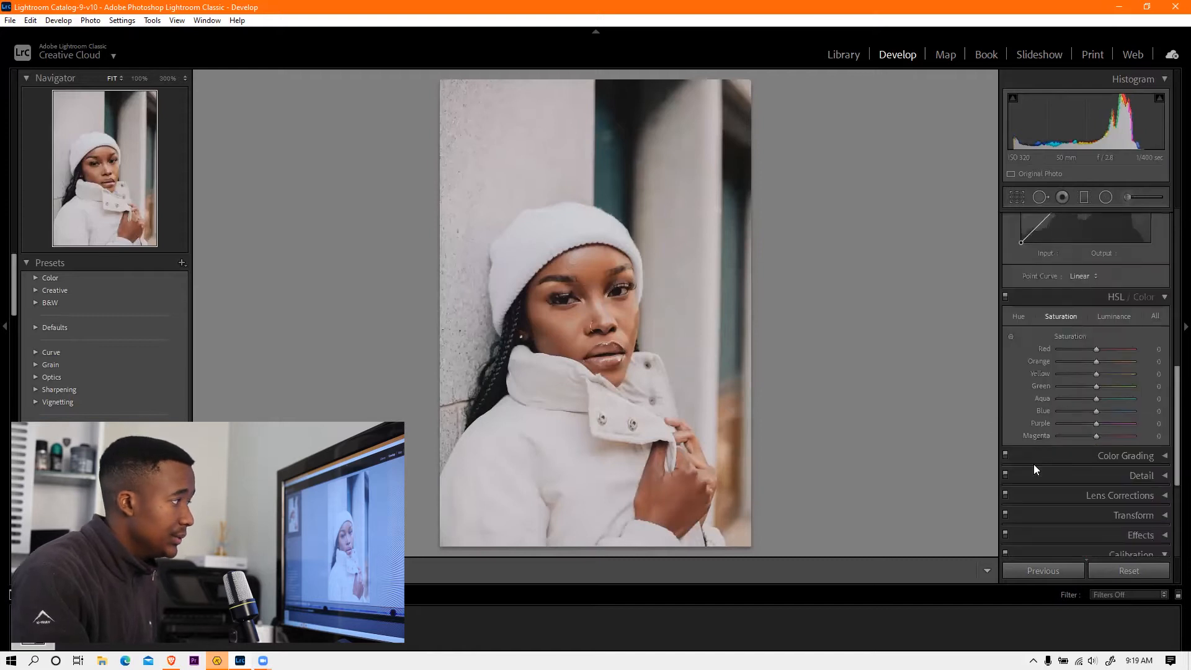
pyautogui.scroll(10, 1061, 433)
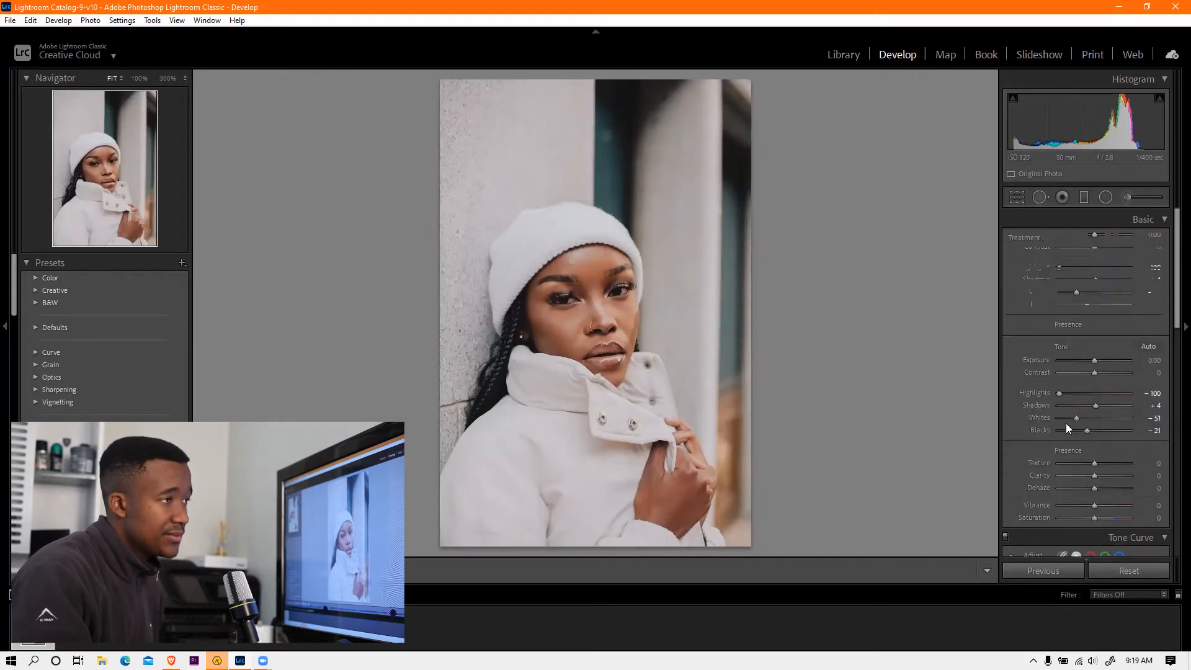
pyautogui.click(1078, 313)
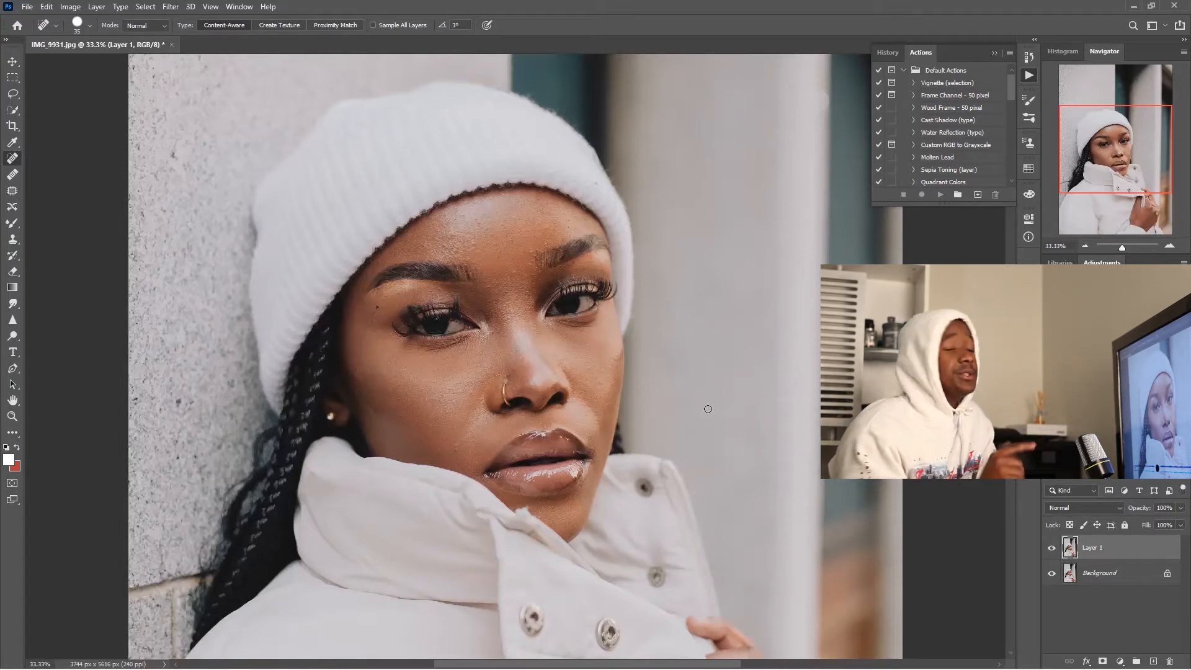
# Step: Remove the small blemishes on the cheek beside the nose ring on Layer 1 with the Spot Healing Brush
pyautogui.click(1112, 574)
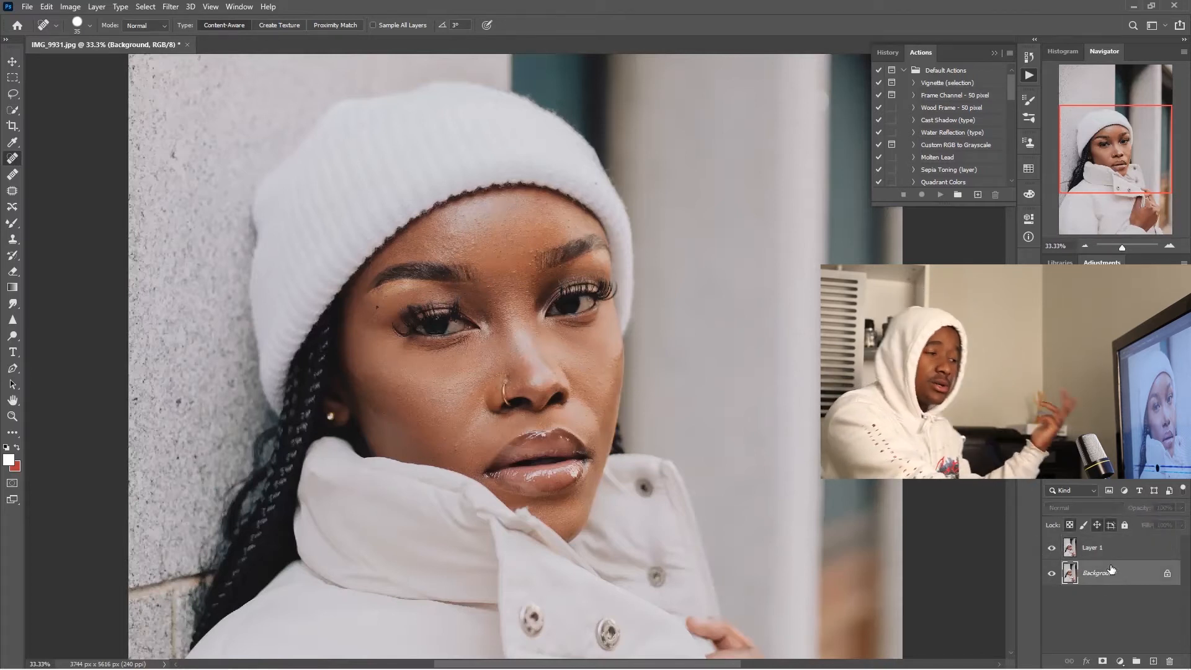
pyautogui.click(1119, 550)
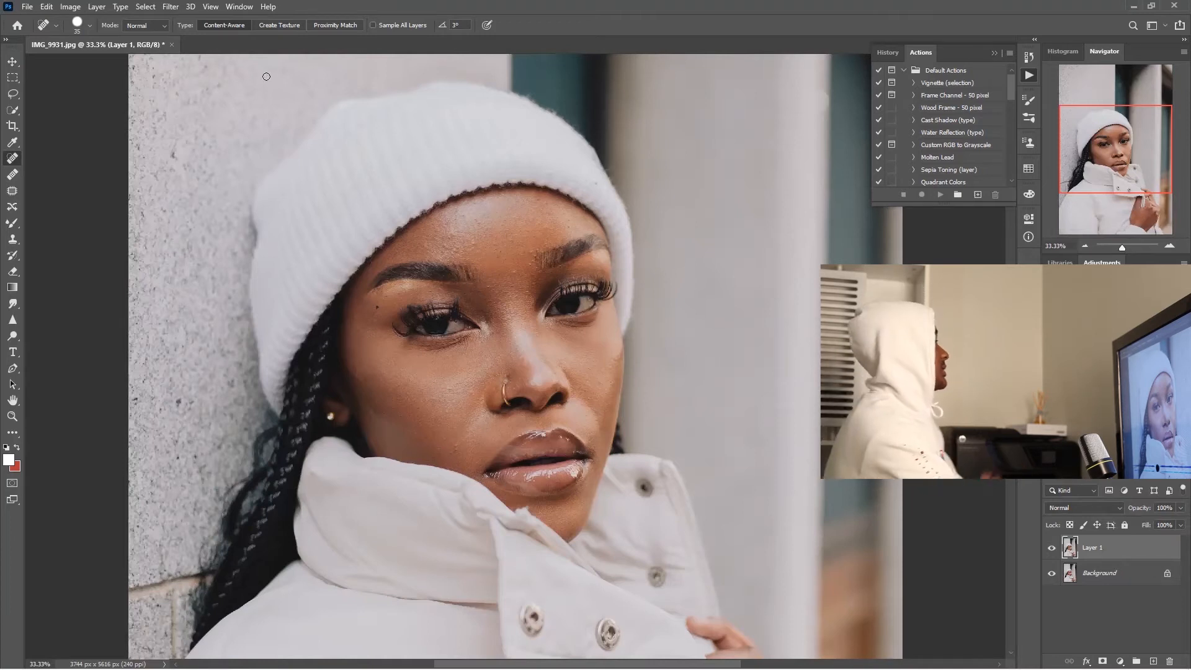
pyautogui.click(12, 175)
pyautogui.click(15, 160)
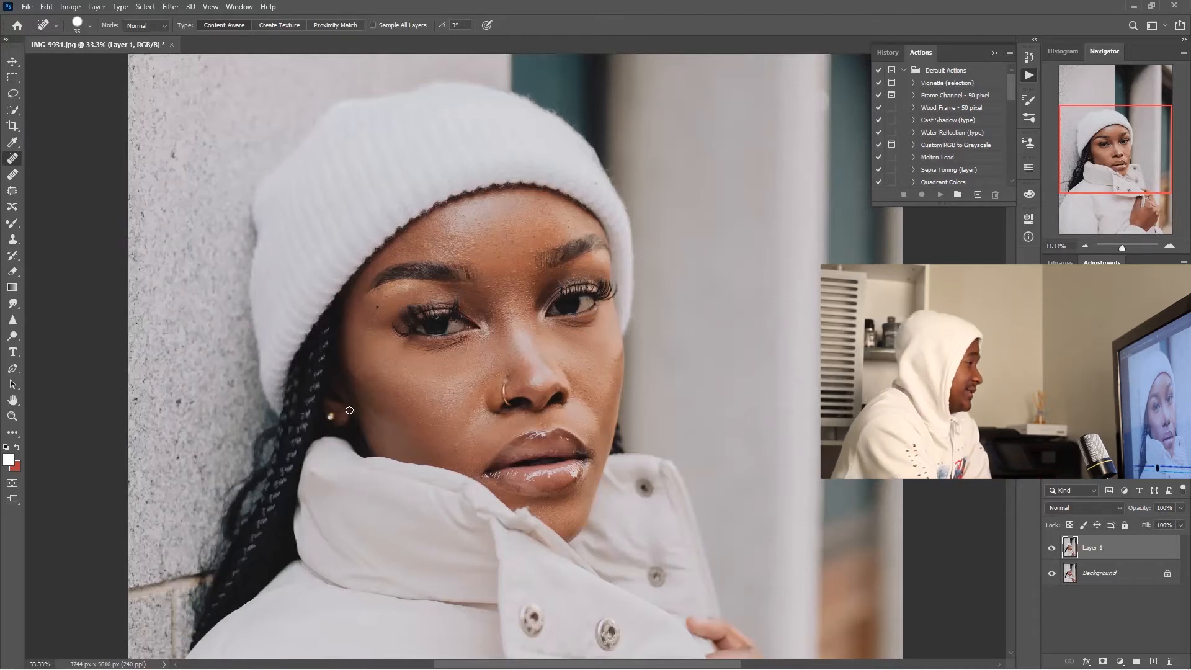
pyautogui.moveTo(469, 391); pyautogui.dragTo(472, 390)
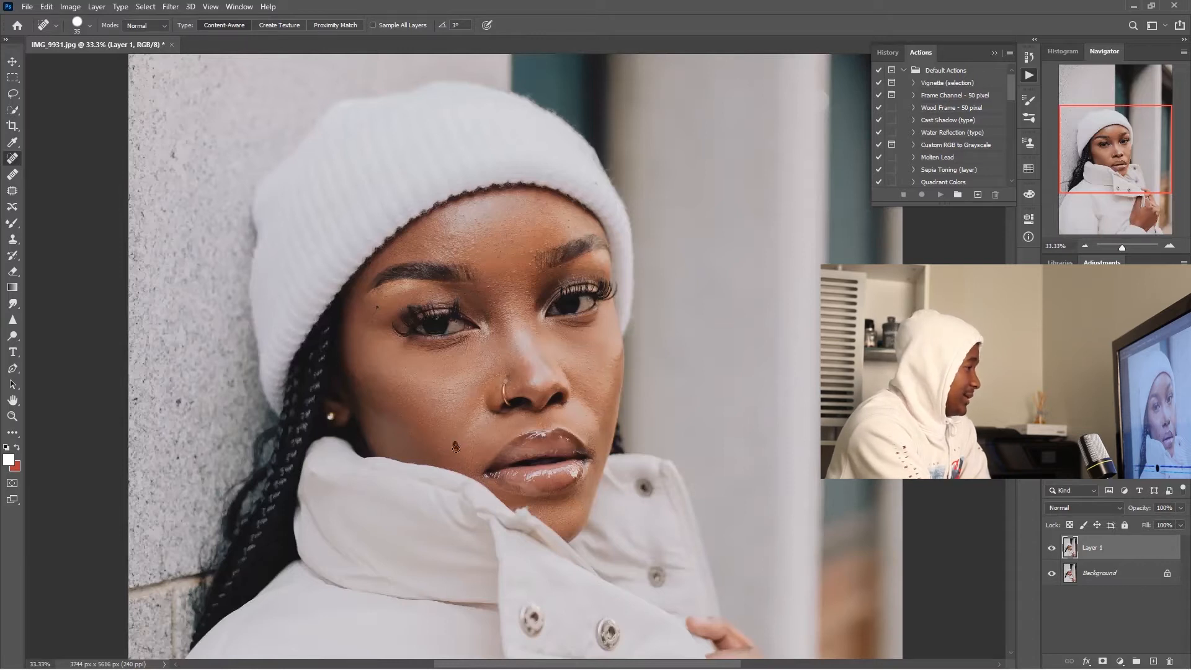
pyautogui.moveTo(434, 396); pyautogui.dragTo(435, 399)
pyautogui.moveTo(453, 394); pyautogui.dragTo(452, 390)
pyautogui.click(417, 407)
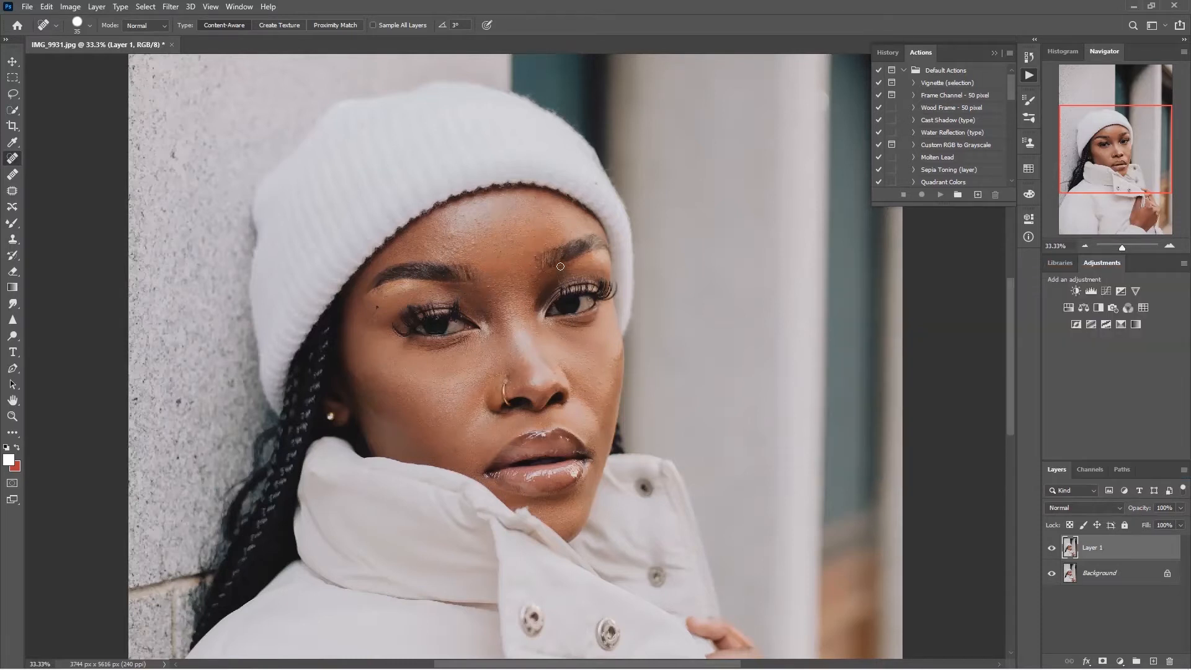
# Step: Heal the remaining blemishes on the forehead and on the cheek farther from the earring
pyautogui.click(455, 232)
pyautogui.click(600, 380)
pyautogui.click(586, 397)
pyautogui.click(599, 417)
pyautogui.click(597, 407)
pyautogui.click(478, 220)
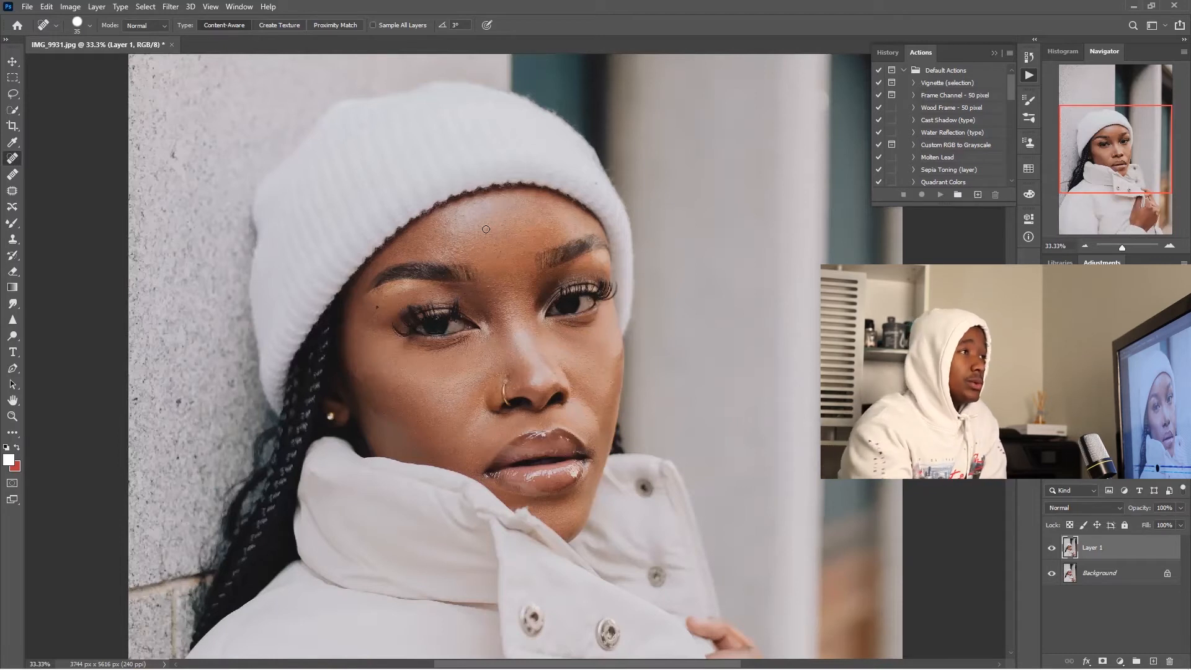
# Step: Run the Advance FS_PM frequency separation action on Layer 1 with a Gaussian Blur radius of 8 pixels
pyautogui.scroll(-3, 941, 143)
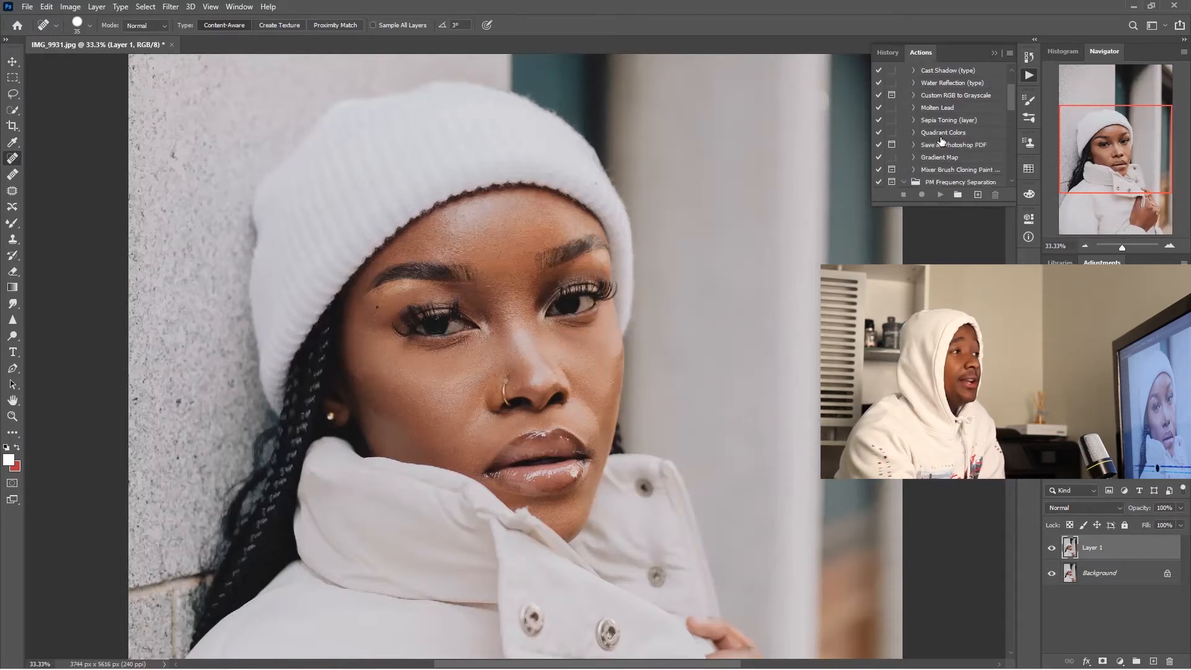
pyautogui.scroll(-2, 940, 143)
pyautogui.click(950, 147)
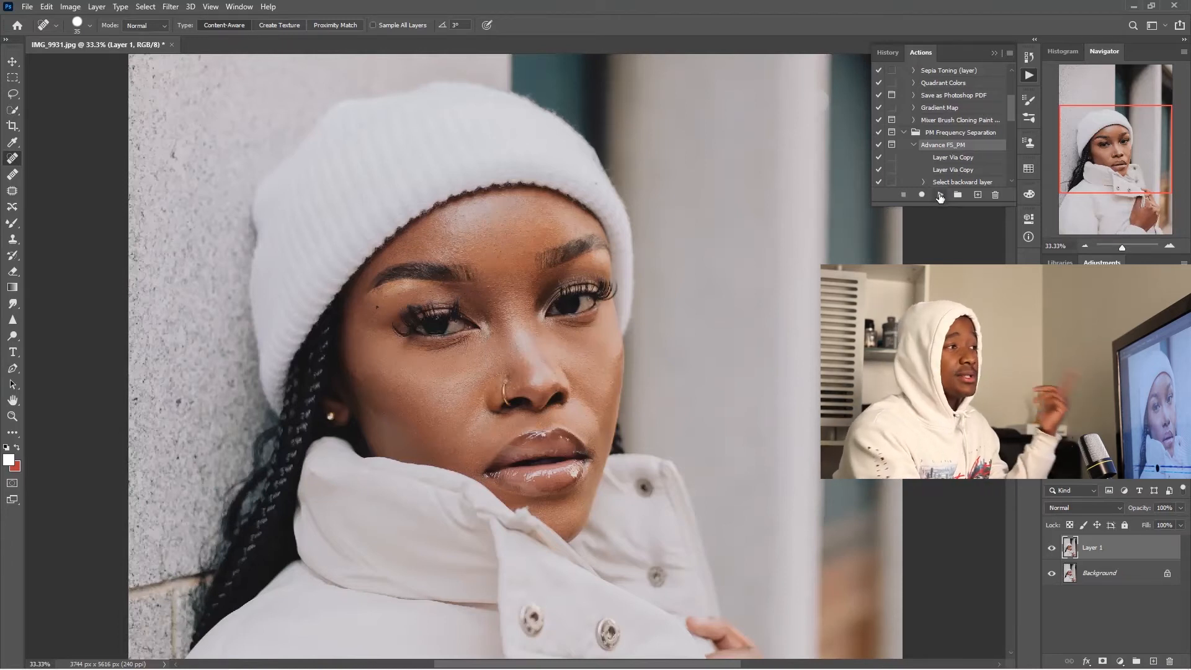
pyautogui.click(941, 196)
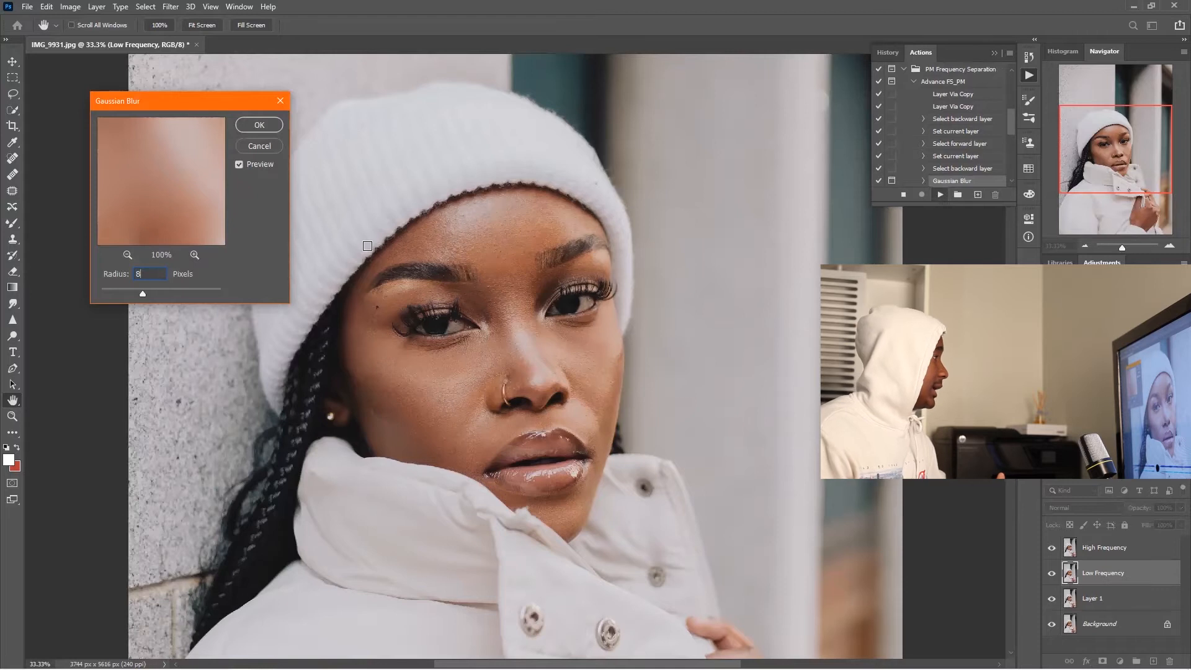
pyautogui.press('Return')
pyautogui.press('j')
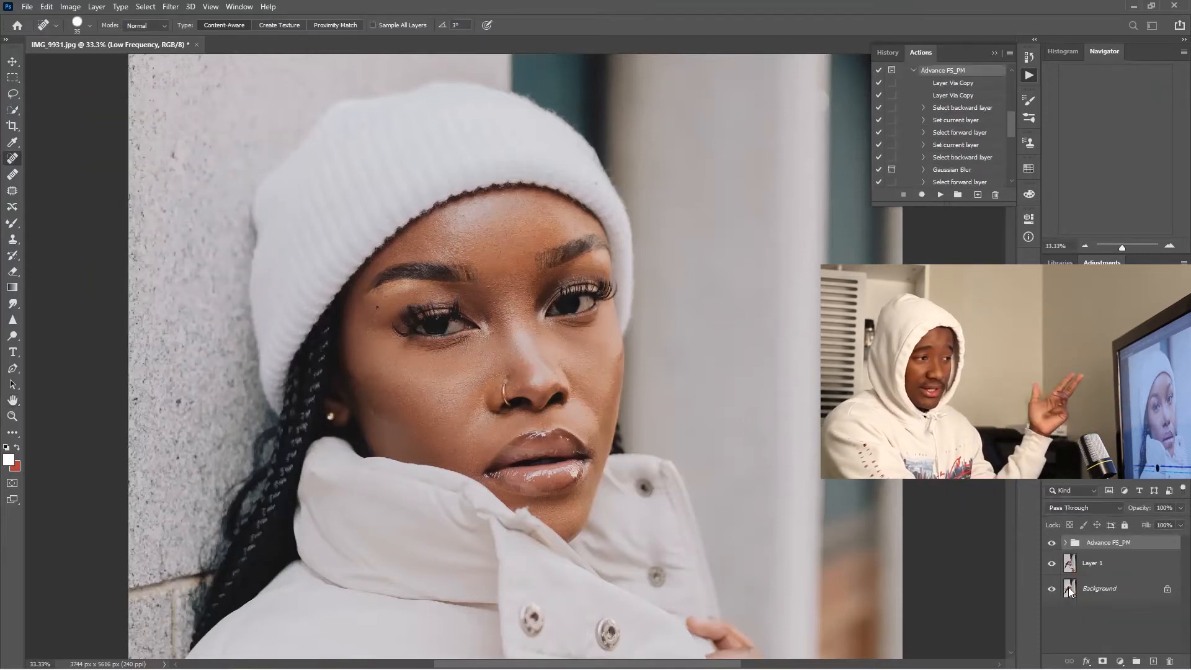
# Step: Expand the Advance FS_PM group and make its Low Frequency copy layer active
pyautogui.click(1052, 544)
pyautogui.click(1066, 544)
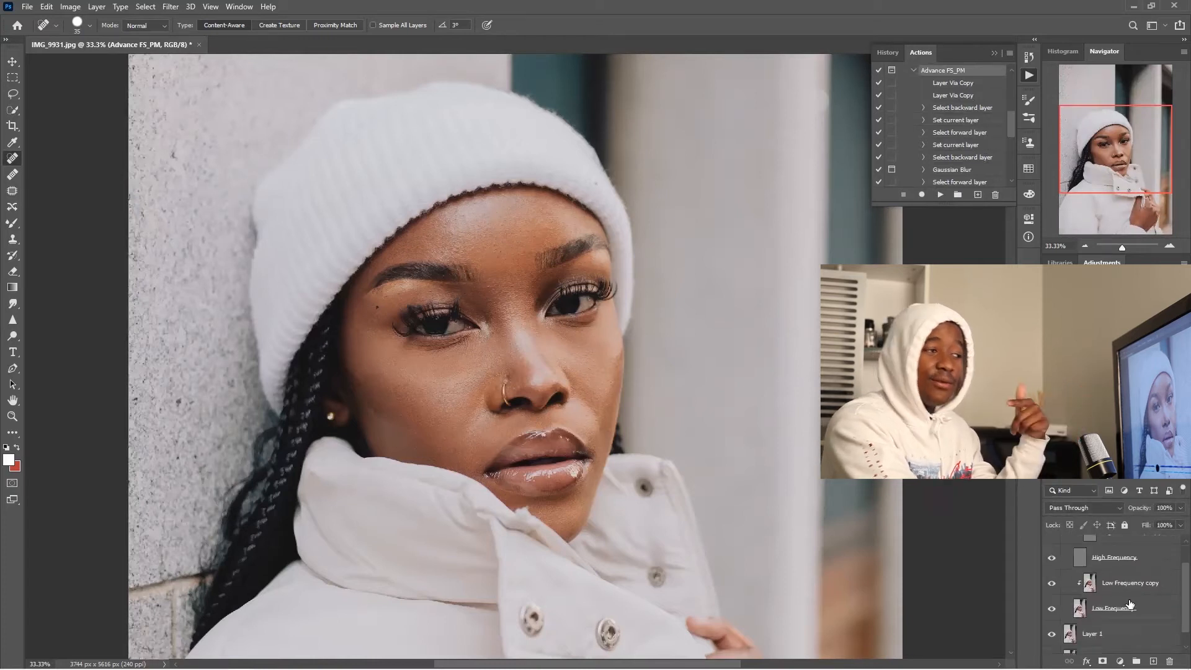
pyautogui.scroll(1, 1117, 598)
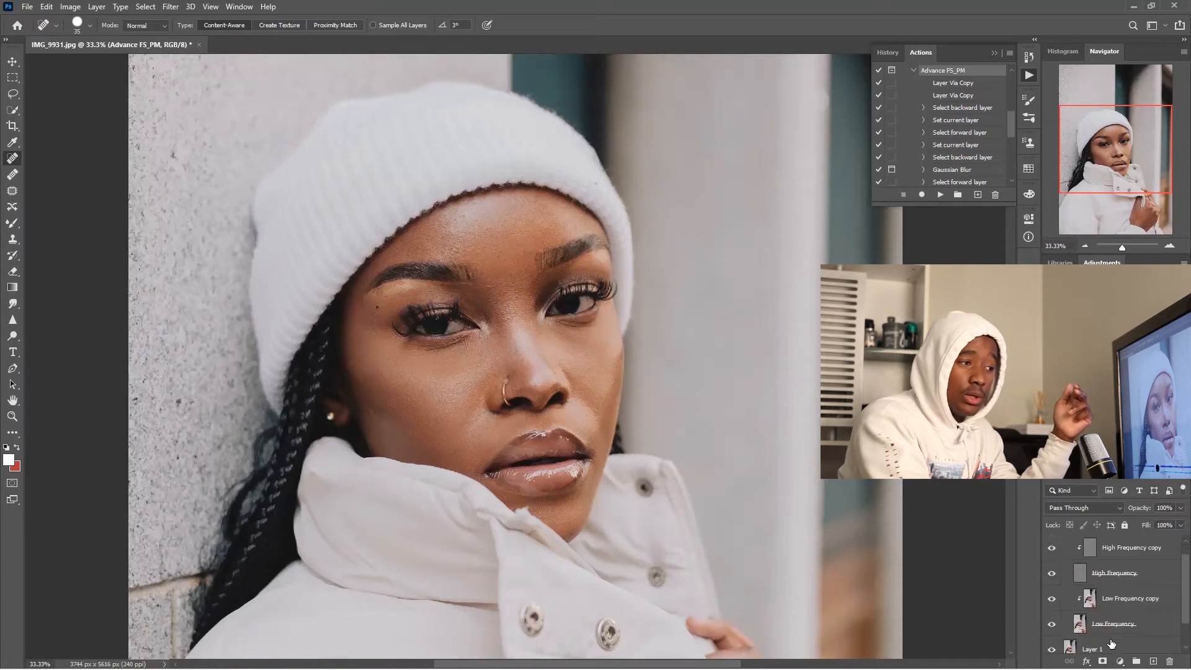
pyautogui.click(1114, 599)
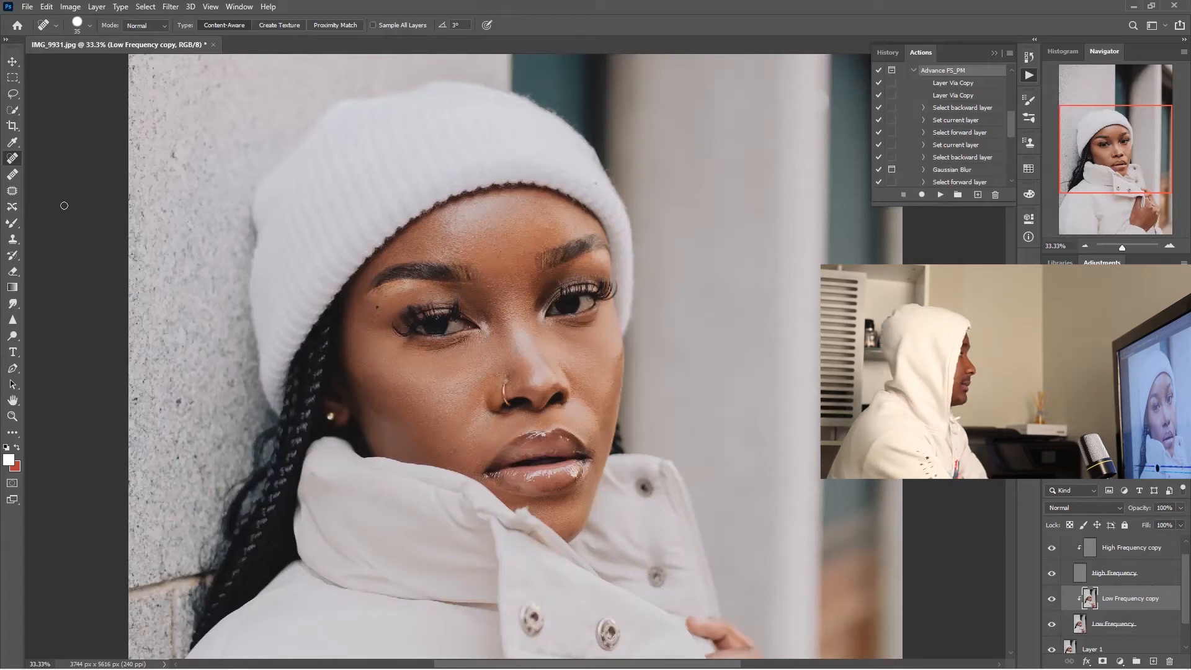
# Step: Blend the skin tones on the cheek nearer the earring with the Mixer Brush at size 125
pyautogui.click(12, 223)
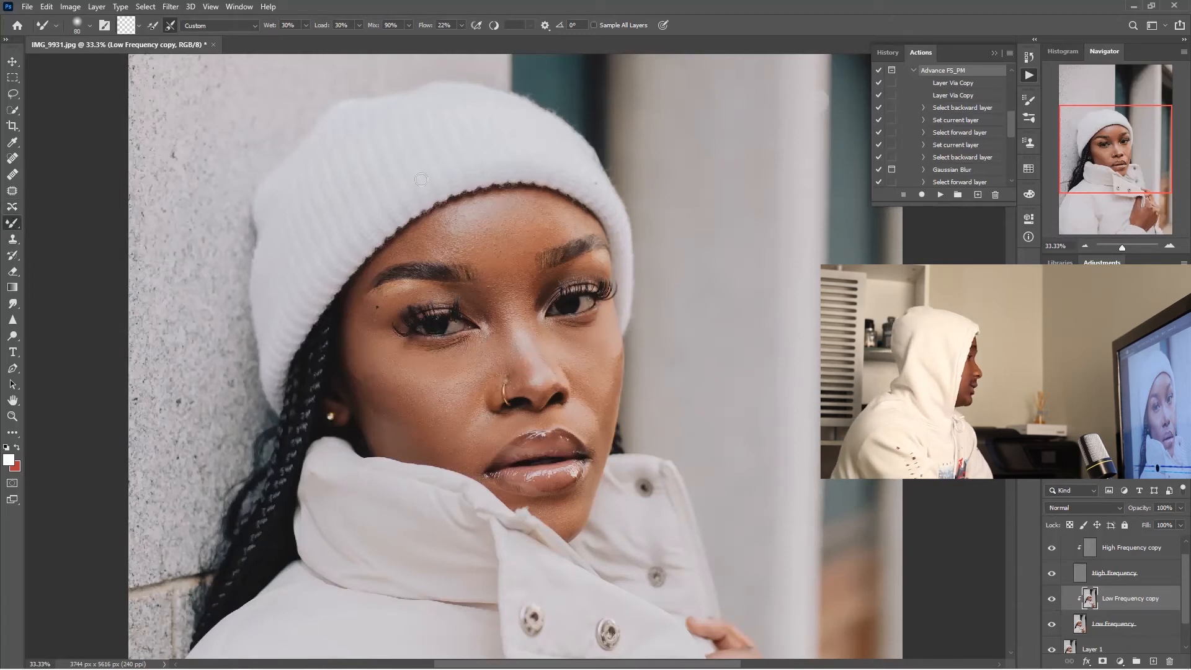
pyautogui.press(']')
pyautogui.press(']')
pyautogui.press(']')
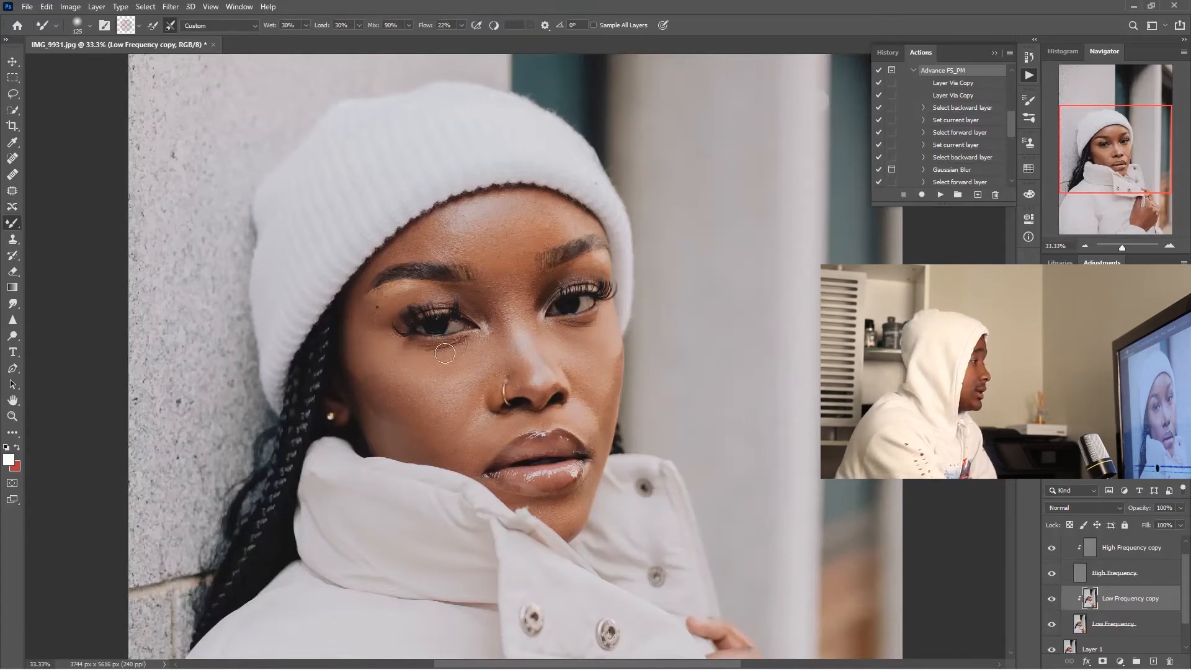
pyautogui.moveTo(433, 355)
pyautogui.mouseDown()
pyautogui.moveTo(466, 345)
pyautogui.moveTo(385, 356)
pyautogui.moveTo(433, 391)
pyautogui.moveTo(480, 362)
pyautogui.moveTo(439, 406)
pyautogui.moveTo(459, 404)
pyautogui.moveTo(391, 373)
pyautogui.moveTo(436, 432)
pyautogui.mouseUp()
pyautogui.moveTo(382, 359)
pyautogui.mouseDown()
pyautogui.moveTo(436, 402)
pyautogui.moveTo(382, 358)
pyautogui.moveTo(370, 364)
pyautogui.moveTo(375, 404)
pyautogui.moveTo(355, 357)
pyautogui.moveTo(410, 418)
pyautogui.moveTo(412, 453)
pyautogui.moveTo(473, 458)
pyautogui.mouseUp()
pyautogui.moveTo(473, 458); pyautogui.dragTo(477, 447)
pyautogui.moveTo(477, 447); pyautogui.dragTo(460, 447)
pyautogui.press('[')
pyautogui.press('[')
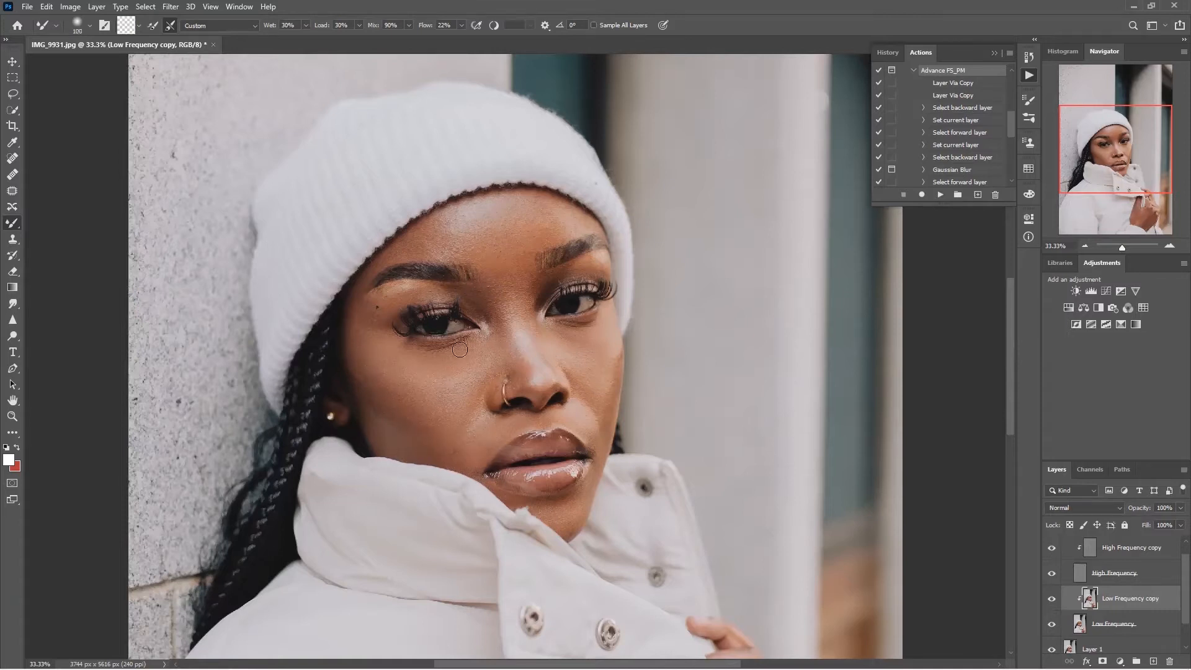
# Step: Smooth the skin of the other cheek and the area below the lower lip, resizing the Mixer Brush to fit
pyautogui.press(']')
pyautogui.press(']')
pyautogui.moveTo(578, 329)
pyautogui.mouseDown()
pyautogui.moveTo(592, 328)
pyautogui.moveTo(598, 343)
pyautogui.moveTo(584, 358)
pyautogui.moveTo(613, 400)
pyautogui.moveTo(610, 352)
pyautogui.moveTo(602, 390)
pyautogui.mouseUp()
pyautogui.press('[')
pyautogui.moveTo(581, 487)
pyautogui.mouseDown()
pyautogui.moveTo(553, 515)
pyautogui.moveTo(566, 520)
pyautogui.moveTo(571, 500)
pyautogui.mouseUp()
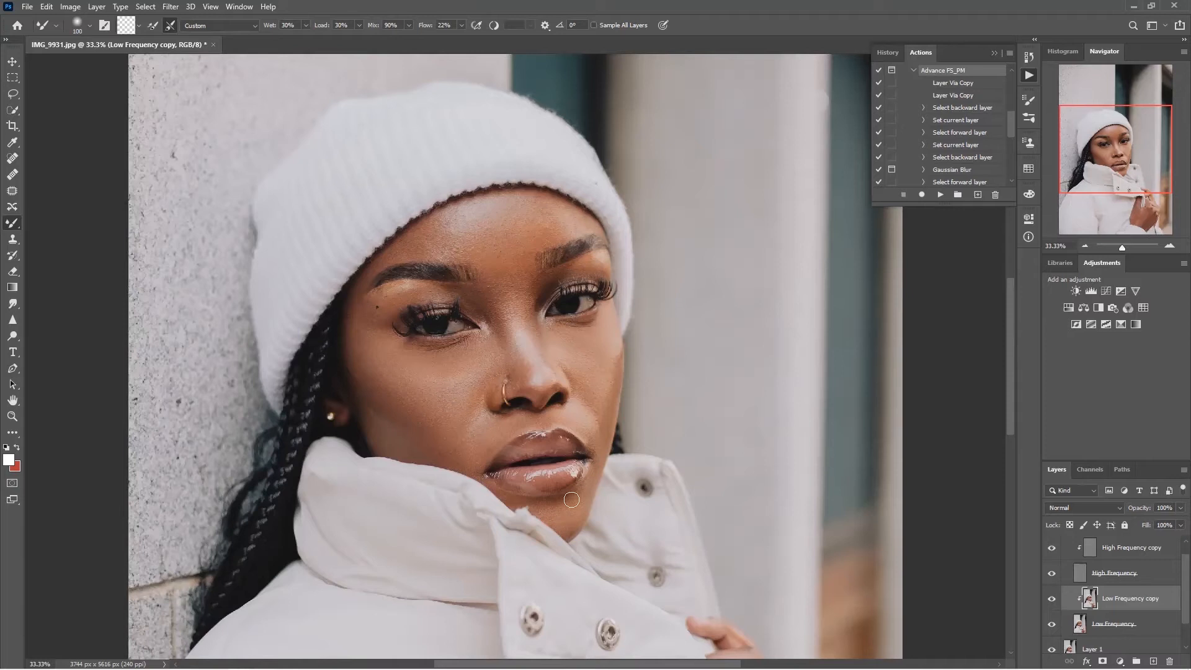
# Step: Smooth the forehead skin above the brows on the Low Frequency copy layer with a larger Mixer Brush
pyautogui.press(']')
pyautogui.press(']')
pyautogui.moveTo(505, 243)
pyautogui.mouseDown()
pyautogui.moveTo(521, 241)
pyautogui.moveTo(506, 223)
pyautogui.moveTo(478, 224)
pyautogui.moveTo(462, 206)
pyautogui.moveTo(433, 231)
pyautogui.moveTo(444, 246)
pyautogui.mouseUp()
pyautogui.press('[')
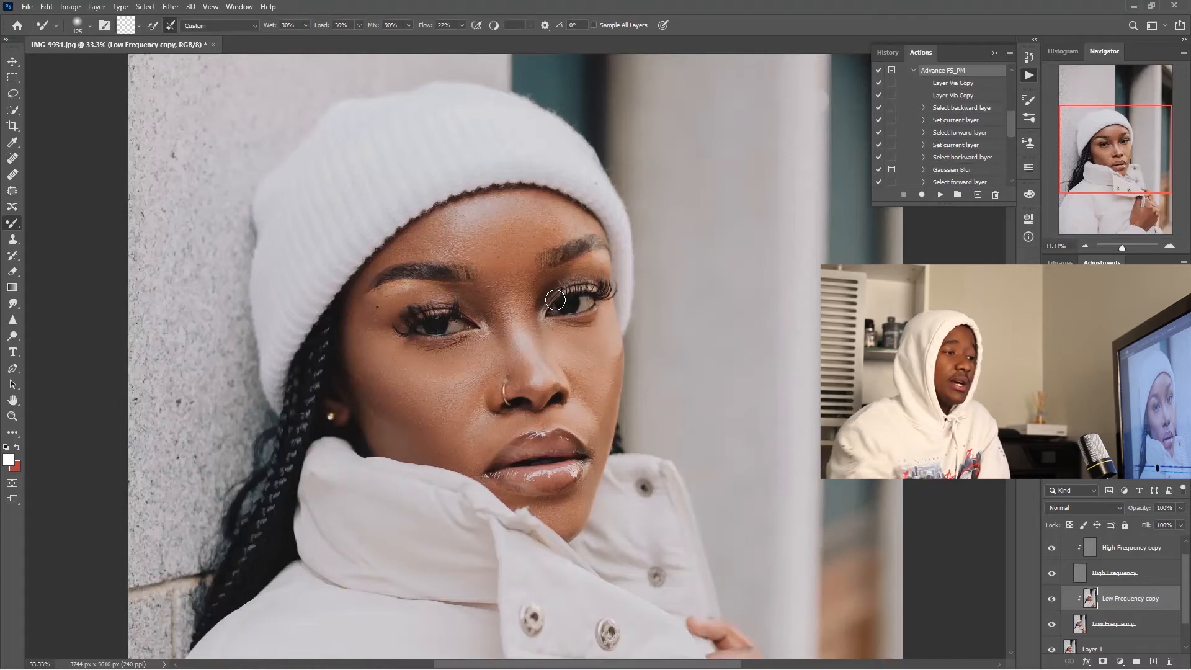
pyautogui.scroll(1, 1080, 568)
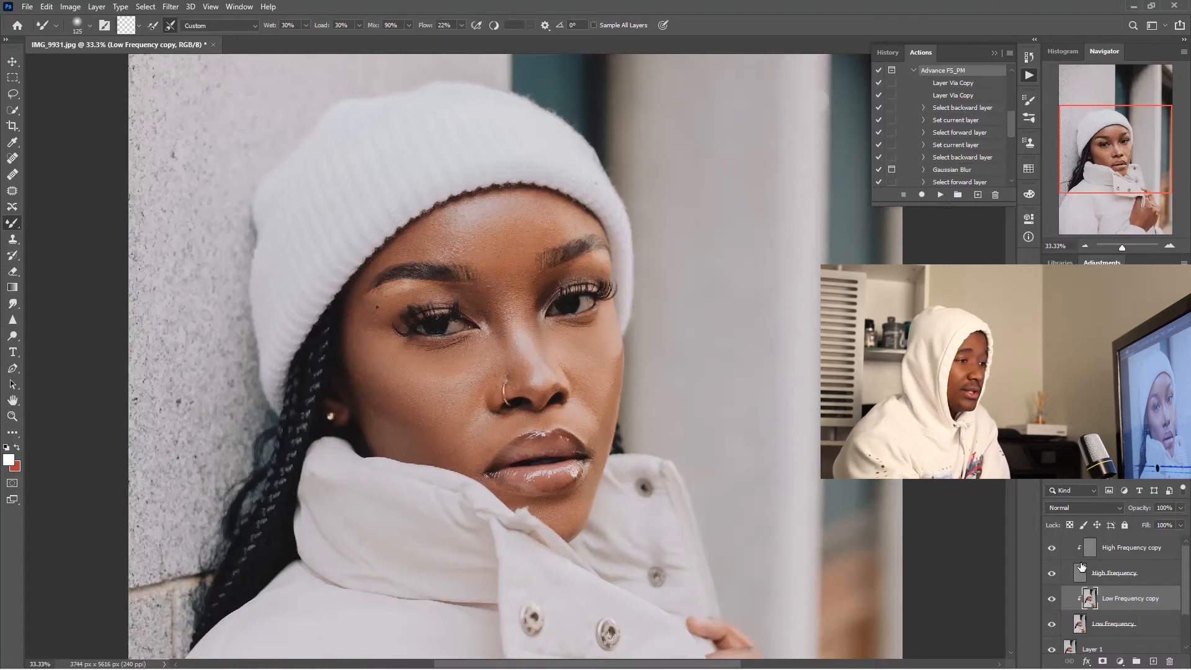
# Step: Outline the cheek nearer the earring, just below the eye, with the Lasso tool using a 10 px feather
pyautogui.click(1054, 544)
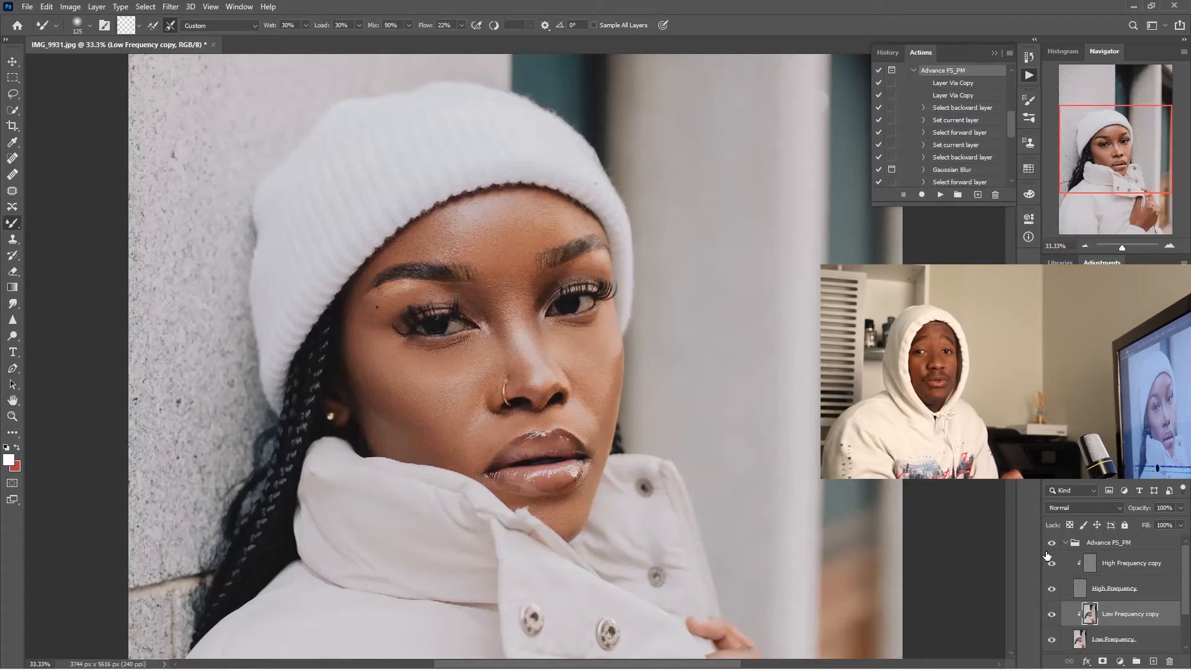
pyautogui.click(13, 95)
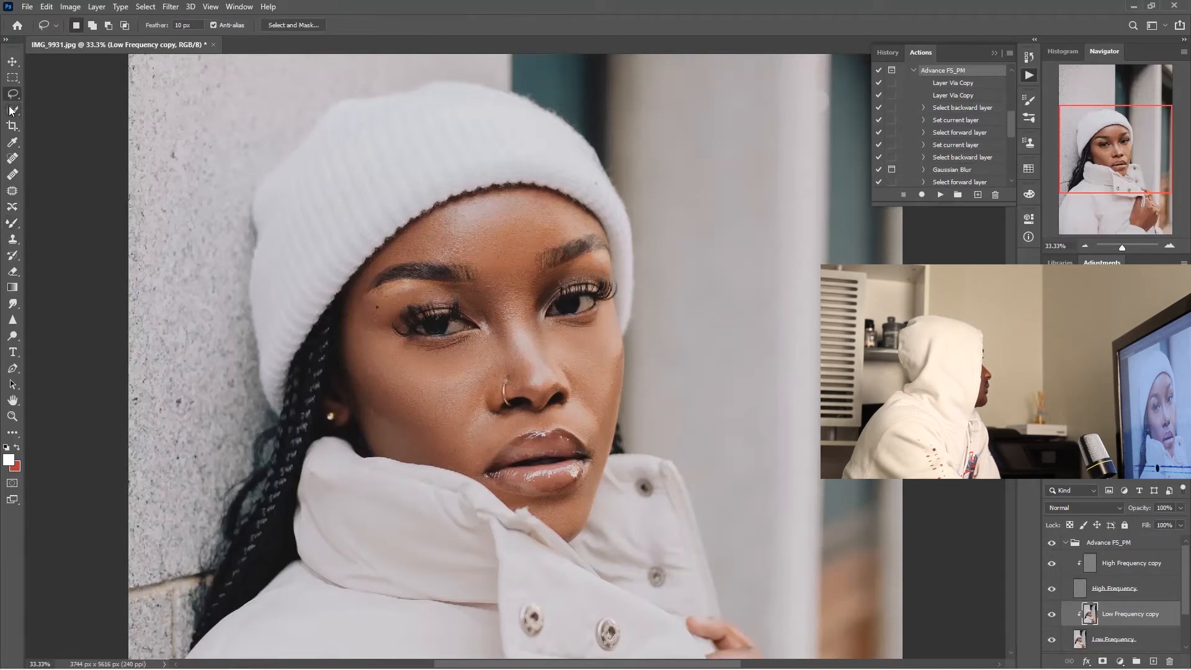
pyautogui.click(12, 110)
pyautogui.click(14, 96)
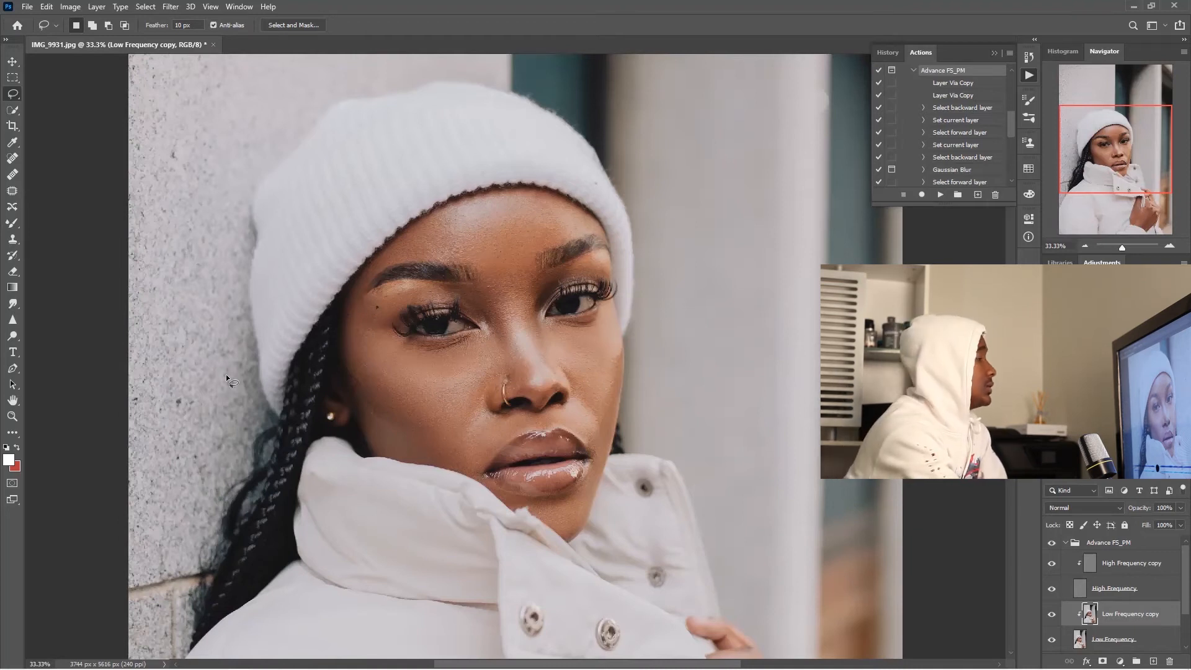
pyautogui.moveTo(362, 323)
pyautogui.mouseDown()
pyautogui.moveTo(419, 359)
pyautogui.moveTo(451, 354)
pyautogui.moveTo(482, 341)
pyautogui.moveTo(497, 309)
pyautogui.moveTo(495, 355)
pyautogui.moveTo(462, 385)
pyautogui.moveTo(449, 441)
pyautogui.moveTo(369, 399)
pyautogui.moveTo(366, 327)
pyautogui.mouseUp()
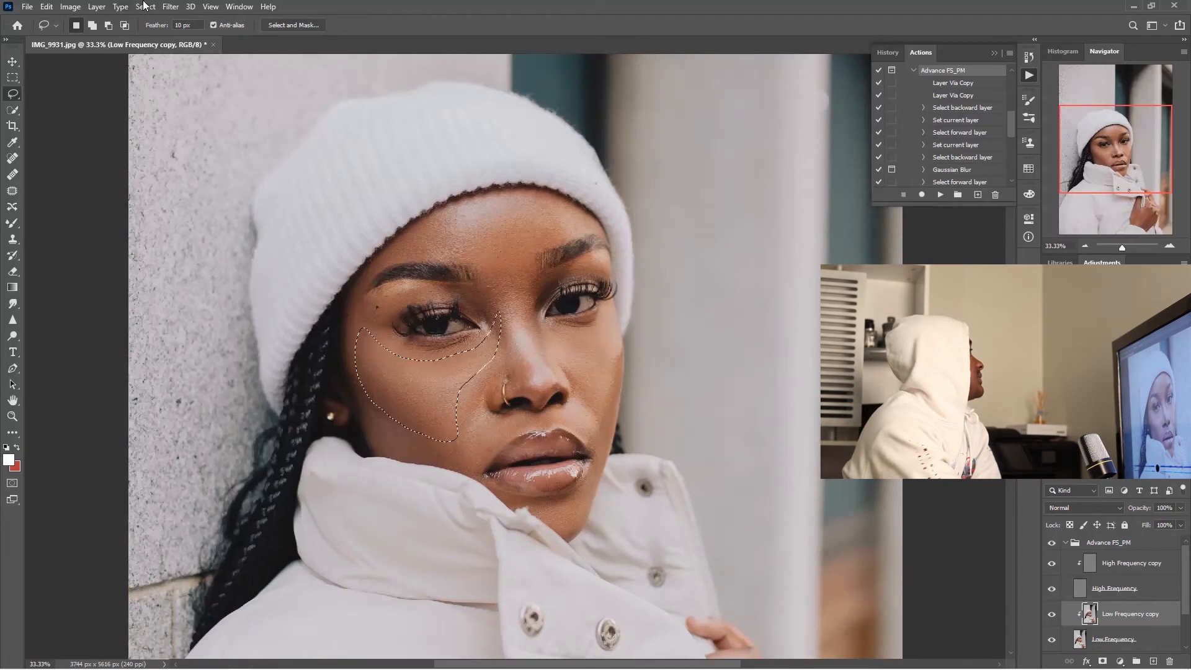
# Step: Apply a Gaussian Blur with a 20 pixel radius to the selected cheek and clear the selection
pyautogui.click(170, 6)
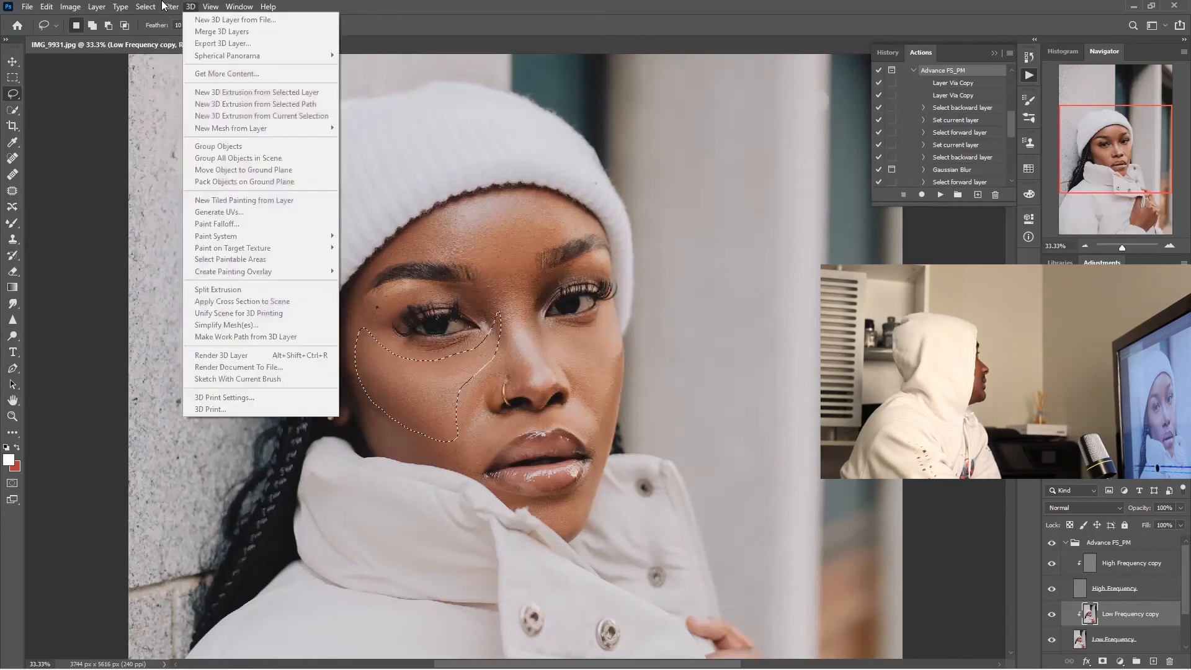
pyautogui.moveTo(227, 149)
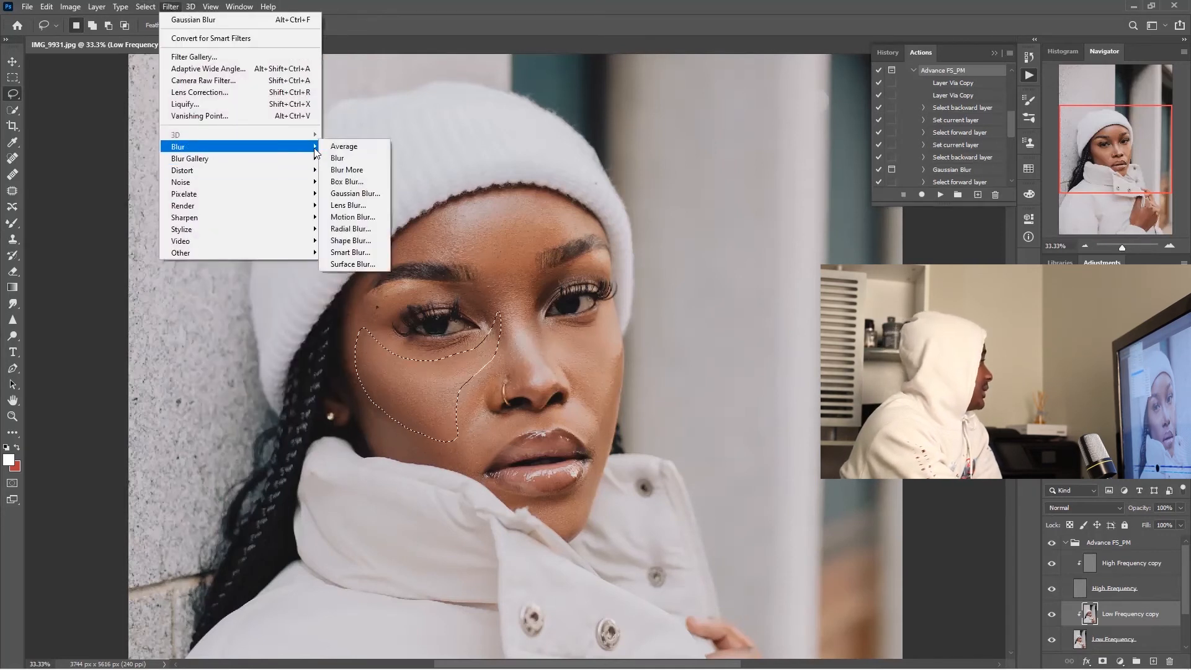
pyautogui.click(359, 193)
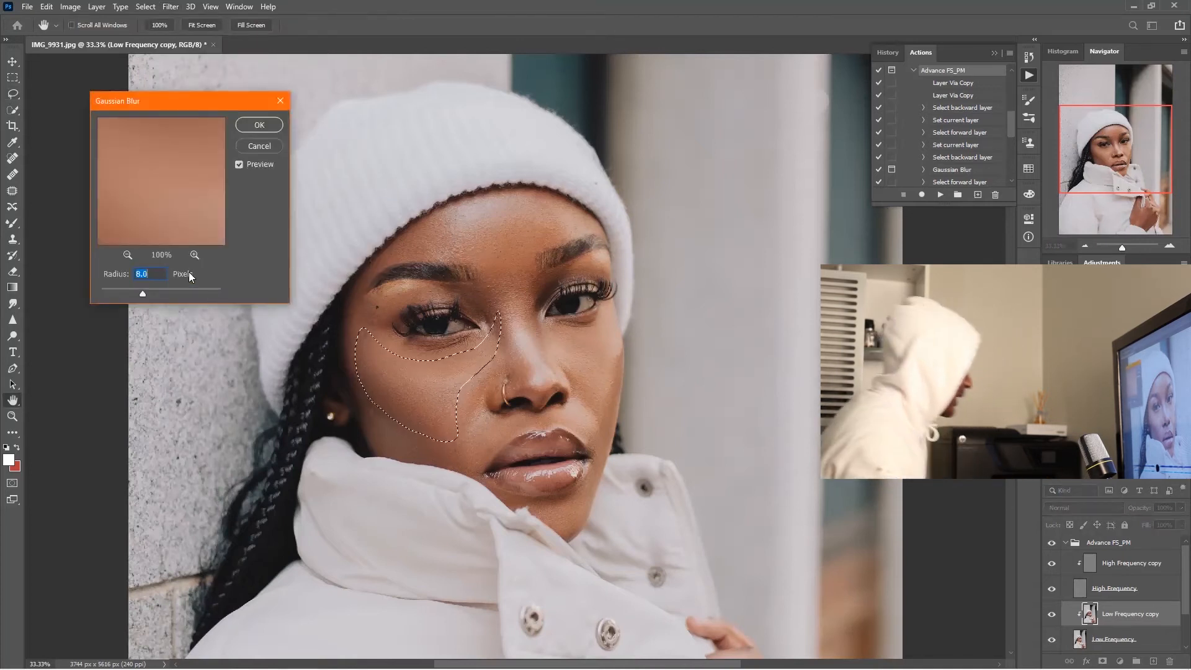
pyautogui.write('20')
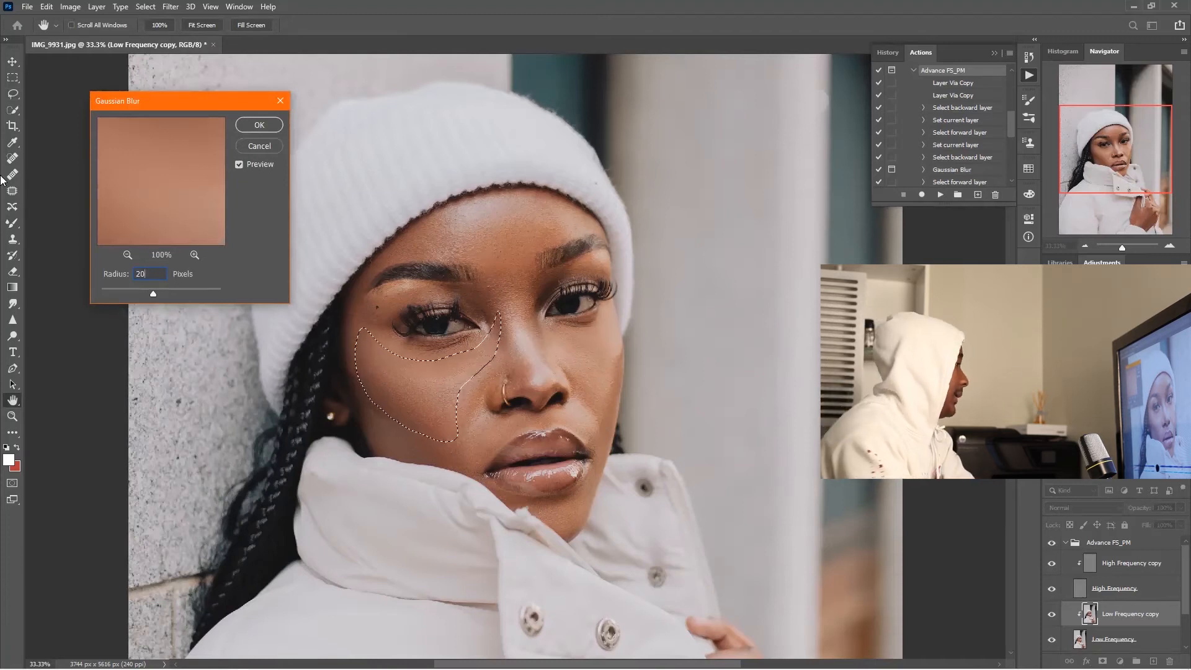
pyautogui.press('Return')
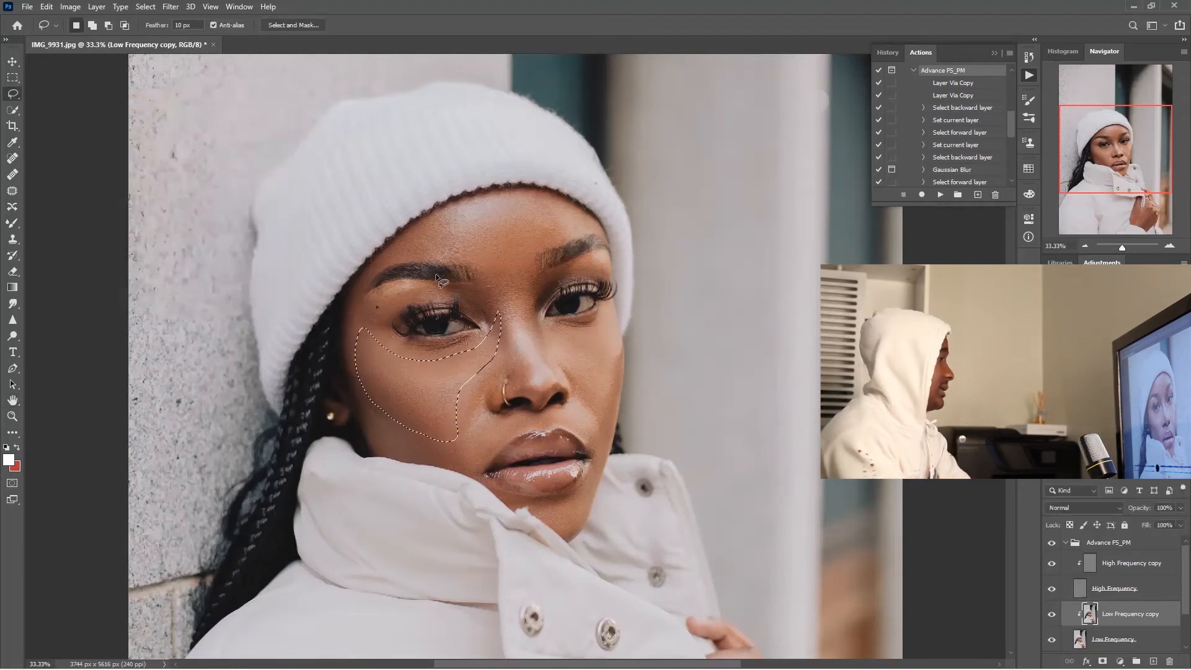
pyautogui.hotkey('ctrl', 'd')
# Step: Blur the other cheek on the Low Frequency copy layer with Gaussian Blur inside a feathered Lasso selection
pyautogui.moveTo(555, 329)
pyautogui.mouseDown()
pyautogui.moveTo(594, 330)
pyautogui.moveTo(612, 313)
pyautogui.moveTo(614, 394)
pyautogui.mouseUp()
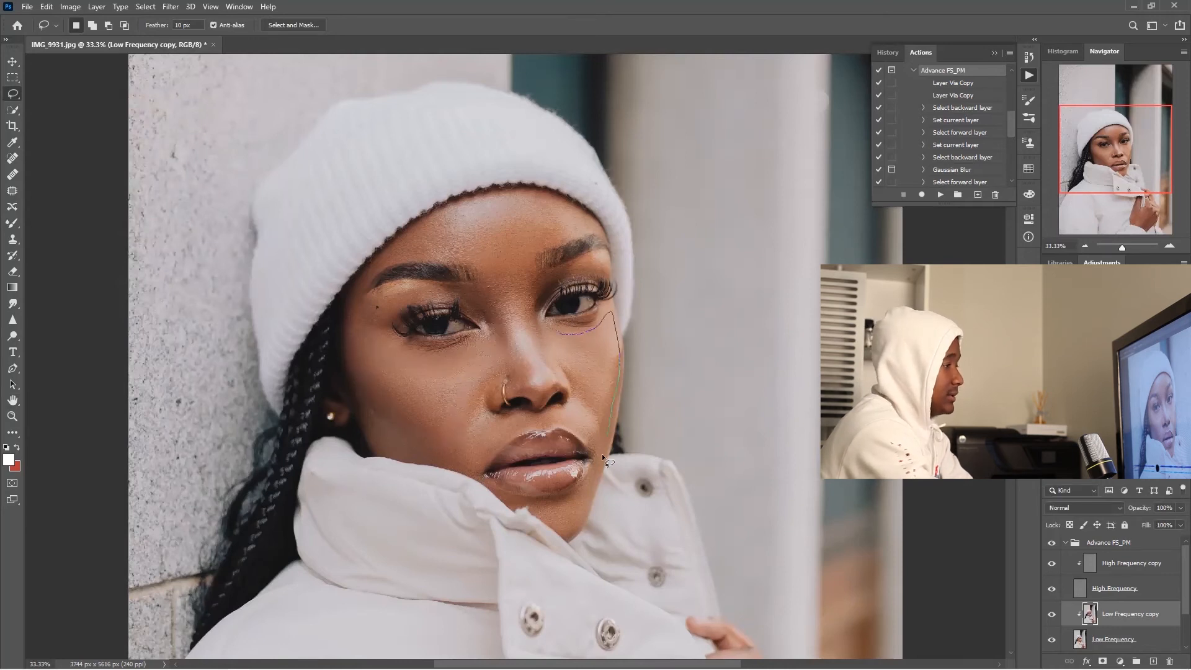
pyautogui.moveTo(550, 340); pyautogui.dragTo(571, 315)
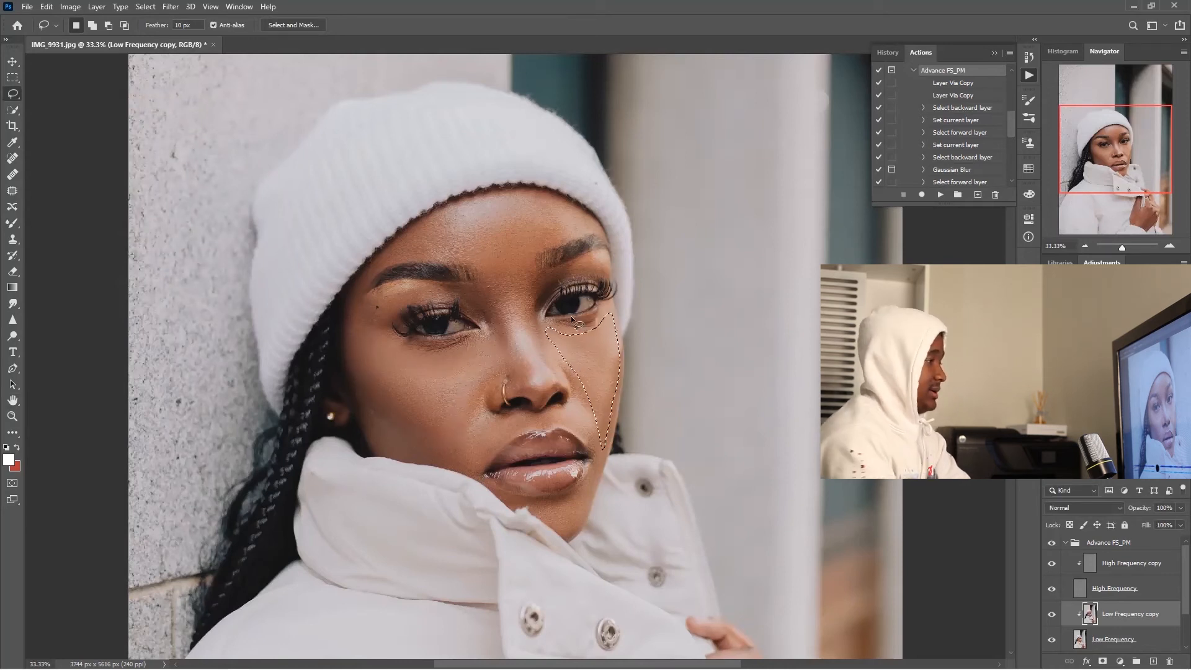
pyautogui.rightClick(602, 371)
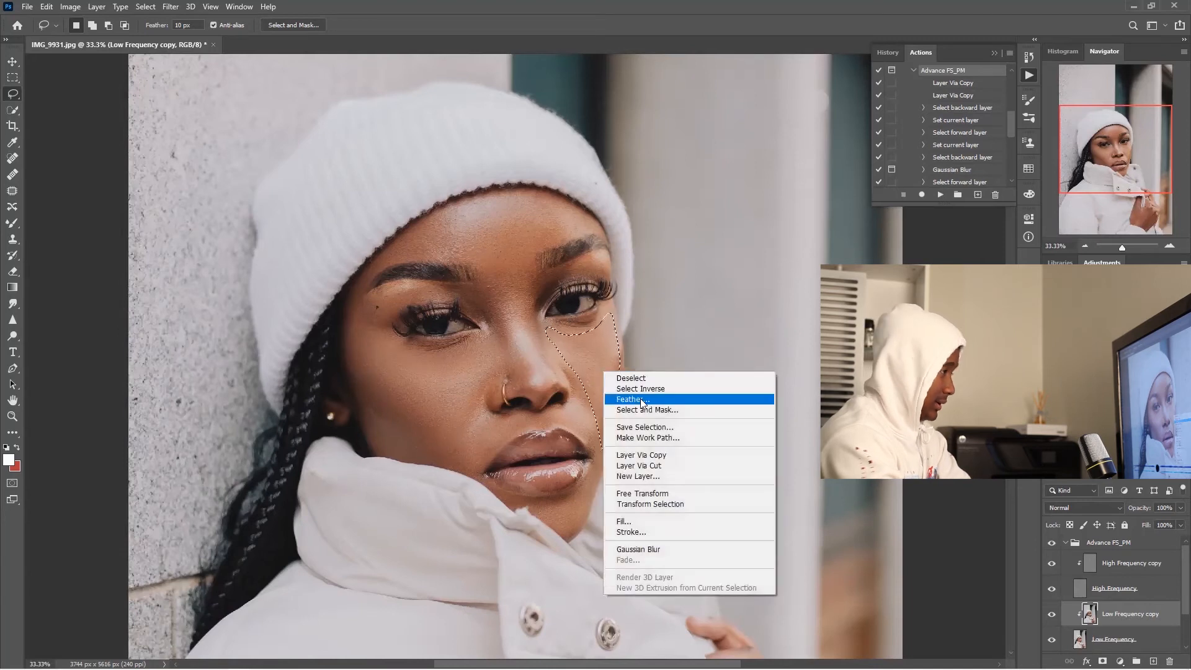
pyautogui.click(645, 400)
pyautogui.click(669, 204)
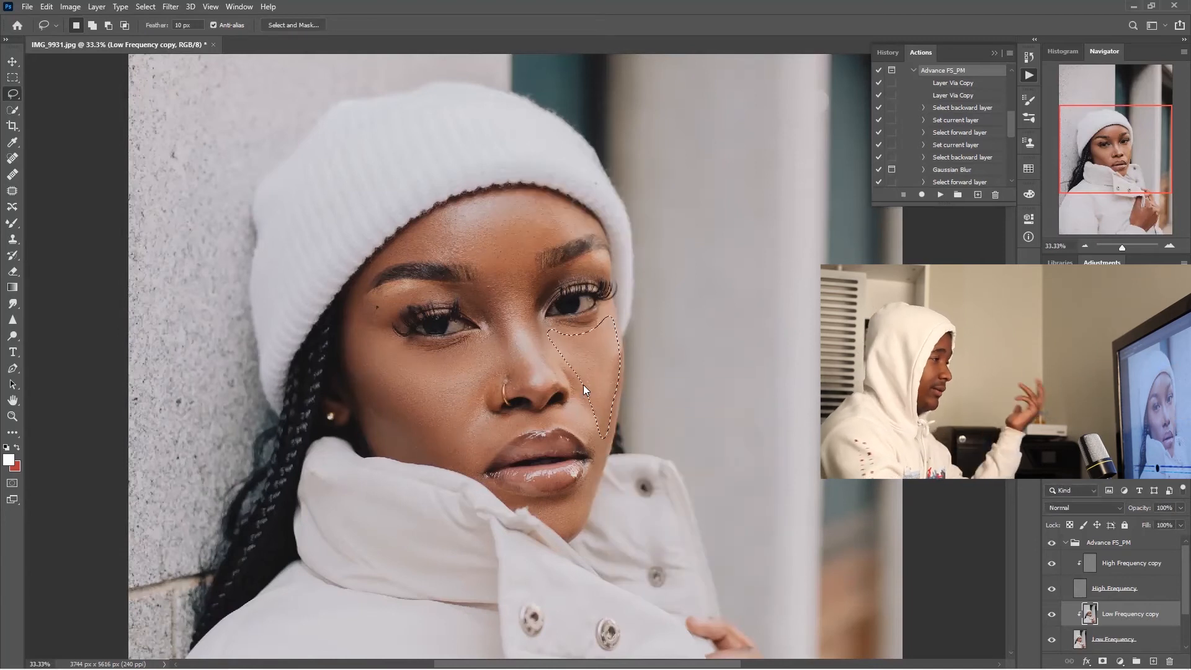
pyautogui.rightClick(583, 386)
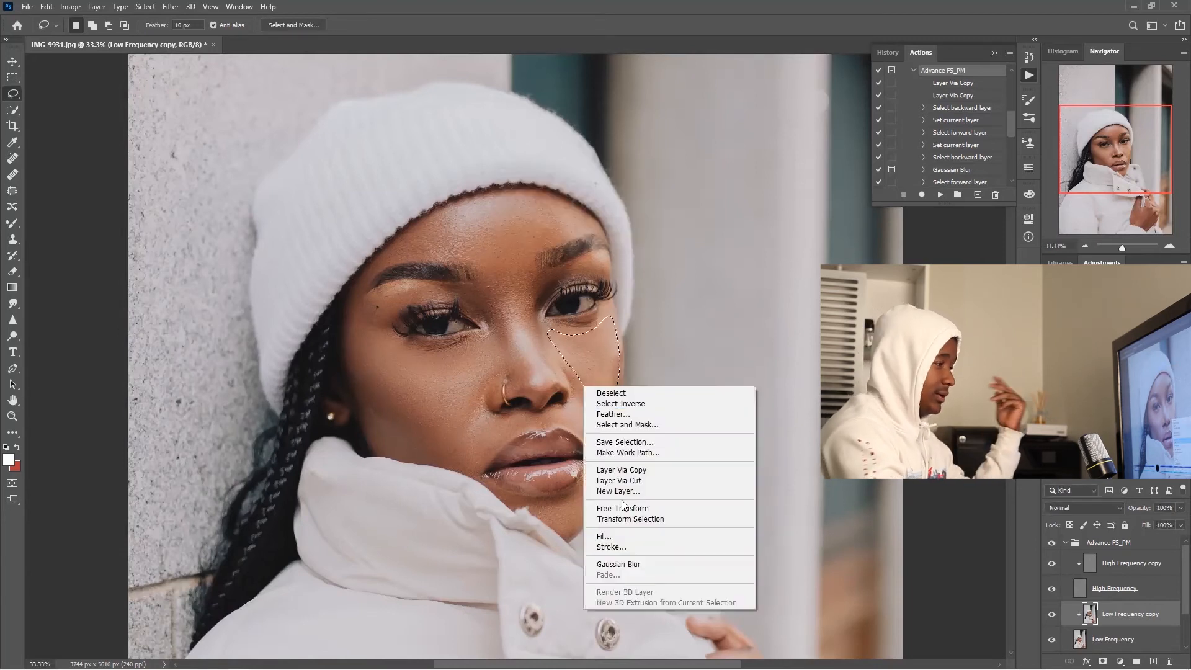
pyautogui.click(635, 561)
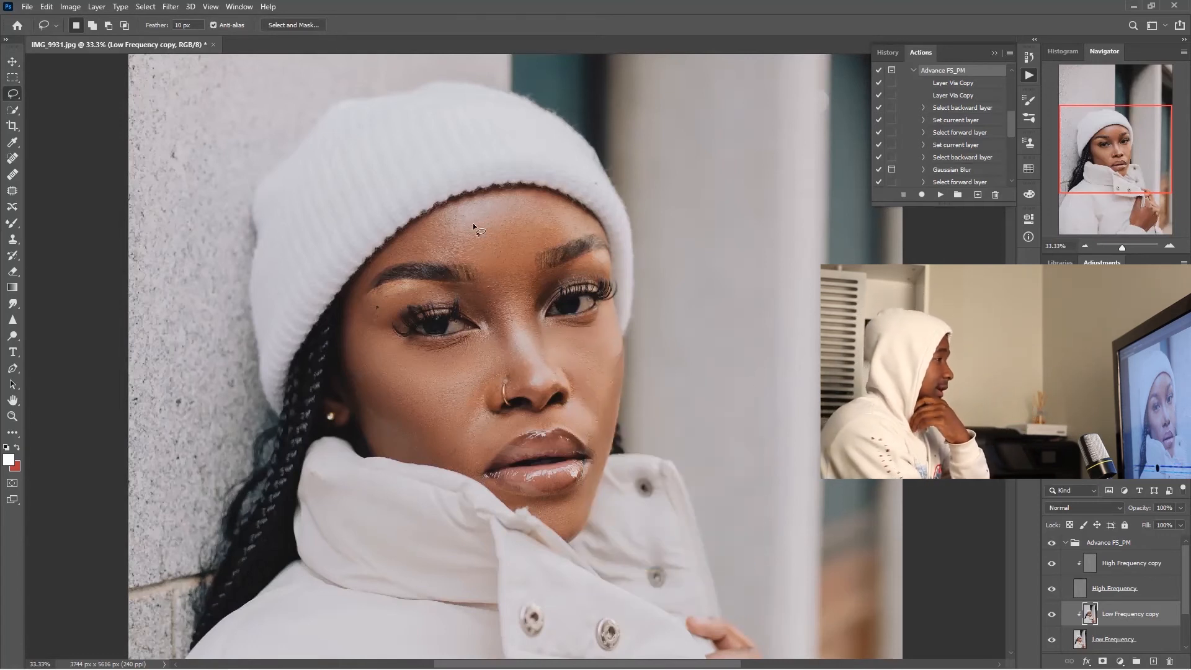
# Step: Outline the forehead skin above the brows with the Lasso tool and feather the selection
pyautogui.moveTo(433, 255); pyautogui.dragTo(400, 247)
pyautogui.rightClick(519, 245)
pyautogui.click(558, 266)
pyautogui.click(658, 206)
pyautogui.scroll(-1, 445, 360)
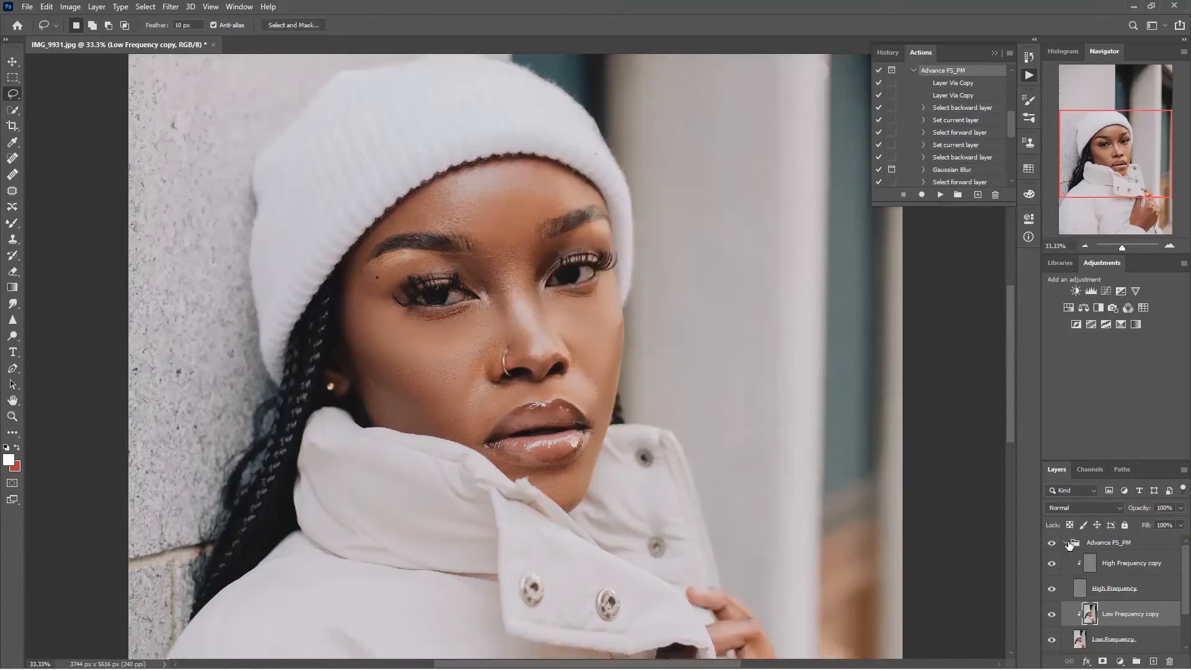
# Step: Collapse the Advance FS_PM group and add a Levels adjustment layer above it
pyautogui.click(1067, 544)
pyautogui.click(1084, 247)
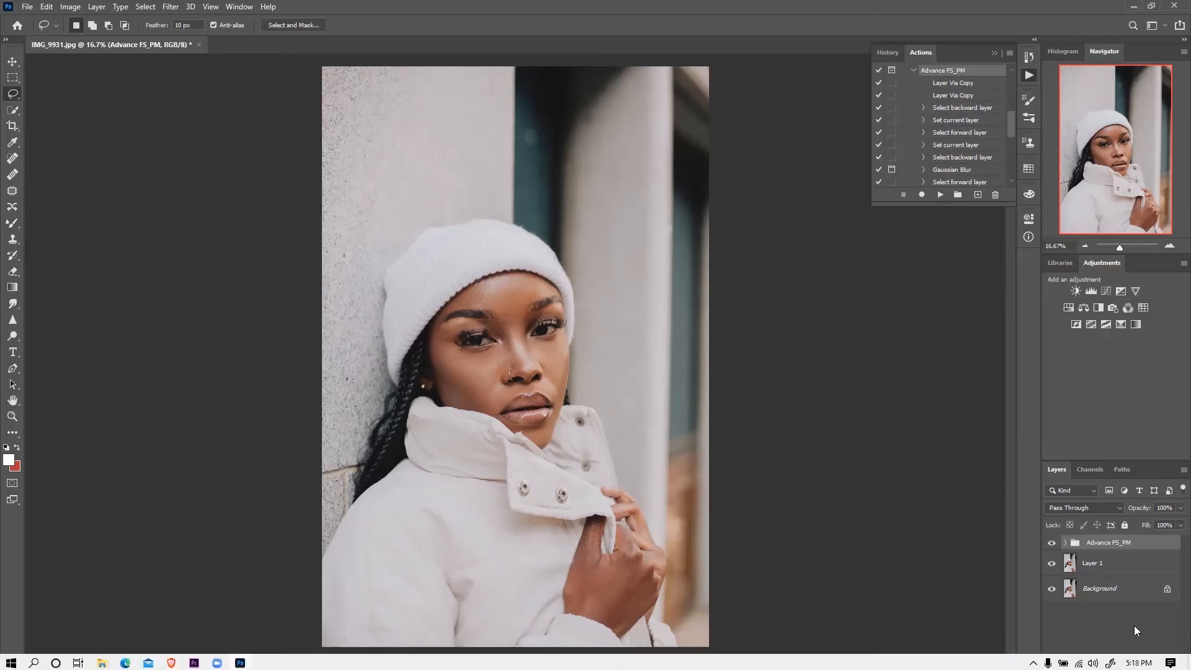
pyautogui.click(1090, 291)
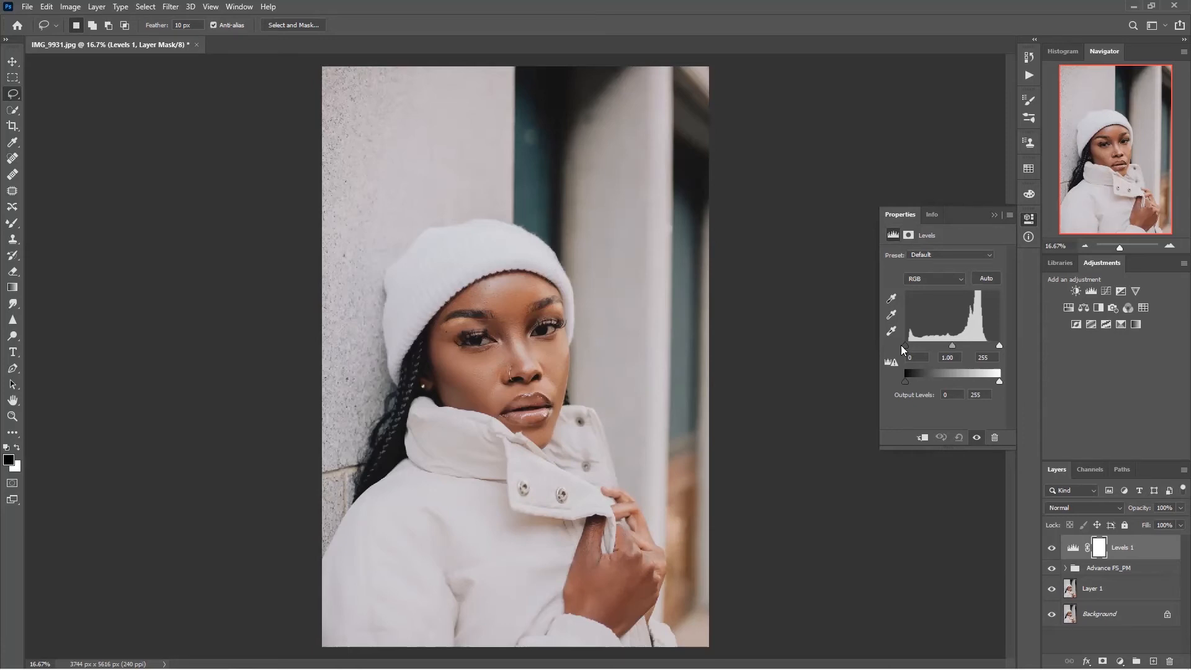
# Step: Set the Levels shadow input to 7 using the clipping preview, and compare the image with and without the adjustment
pyautogui.keyDown('alt'); pyautogui.moveTo(906, 349); pyautogui.dragTo(912, 348); pyautogui.keyUp('alt')
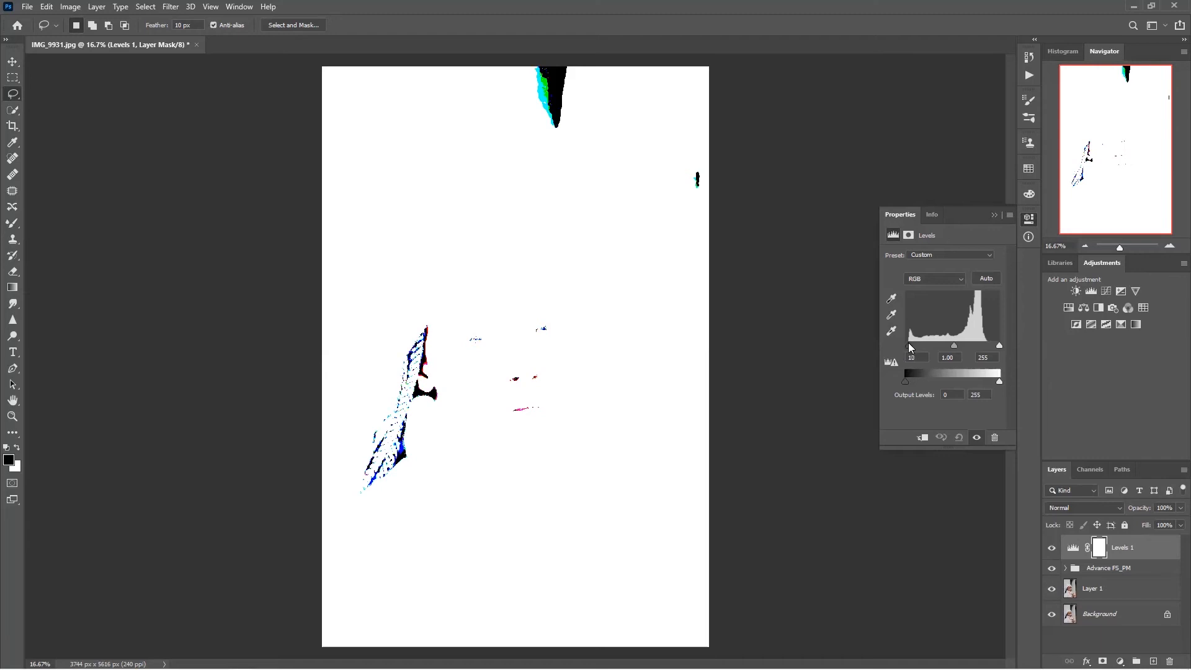
pyautogui.keyDown('alt'); pyautogui.moveTo(911, 348); pyautogui.dragTo(910, 348); pyautogui.keyUp('alt')
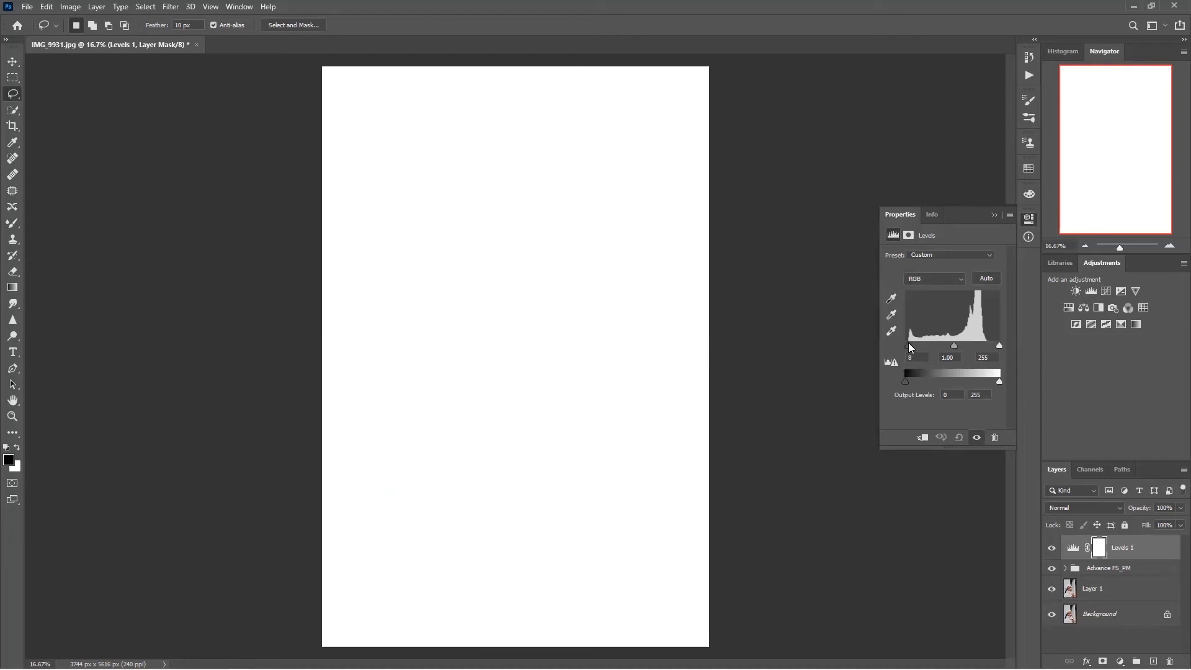
pyautogui.keyDown('alt'); pyautogui.moveTo(910, 348); pyautogui.dragTo(901, 349); pyautogui.keyUp('alt')
pyautogui.keyDown('alt'); pyautogui.moveTo(908, 345); pyautogui.dragTo(910, 345); pyautogui.keyUp('alt')
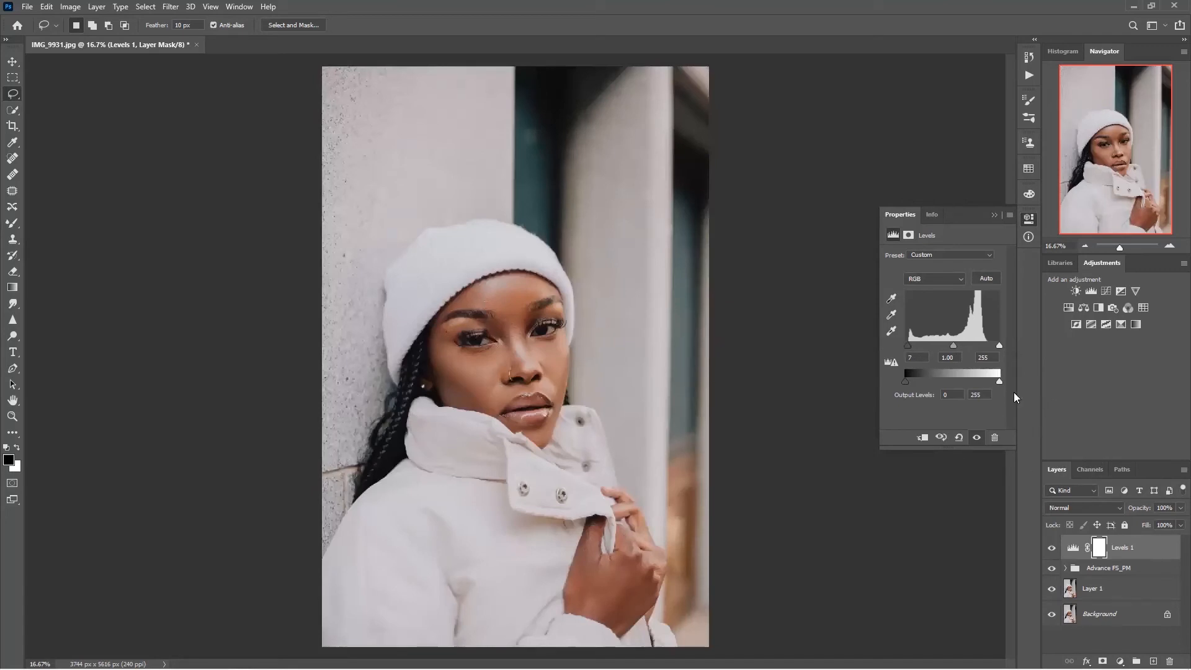
pyautogui.click(1052, 548)
pyautogui.click(1053, 548)
# Step: Set the Levels highlight input to 233 using the clipping preview, and compare the image with and without the adjustment
pyautogui.keyDown('alt'); pyautogui.click(999, 345); pyautogui.keyUp('alt')
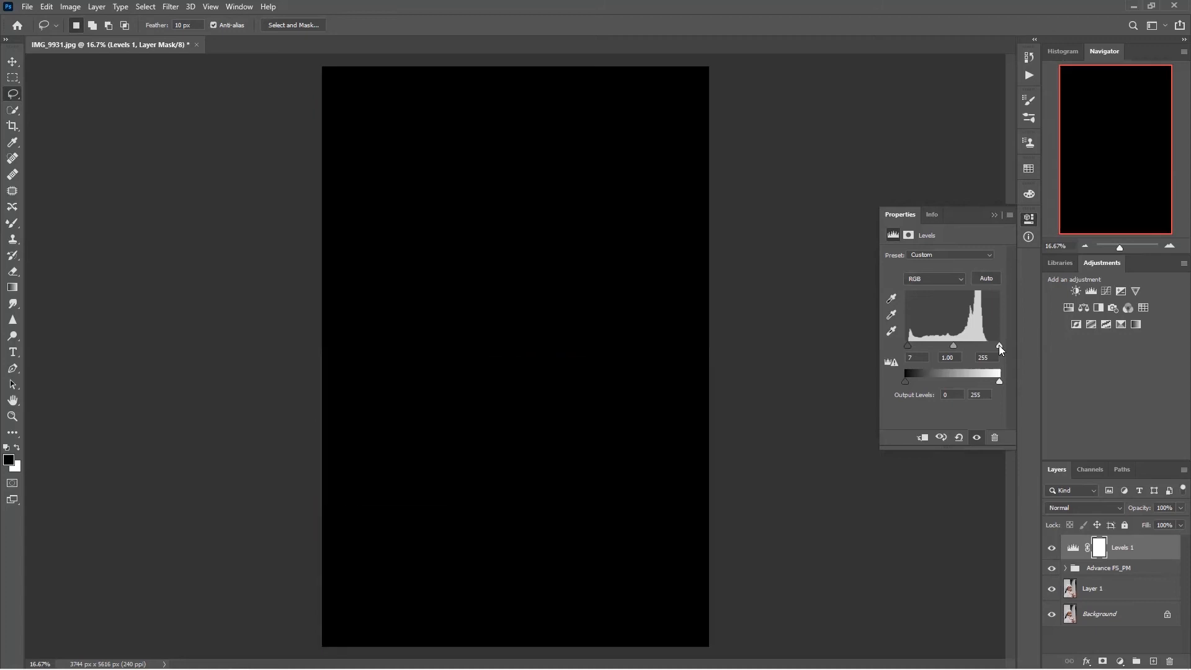
pyautogui.moveTo(999, 345); pyautogui.dragTo(995, 349)
pyautogui.moveTo(987, 347); pyautogui.dragTo(993, 347)
pyautogui.moveTo(995, 344); pyautogui.dragTo(987, 345)
pyautogui.moveTo(990, 344); pyautogui.dragTo(992, 344)
pyautogui.moveTo(991, 343); pyautogui.dragTo(990, 343)
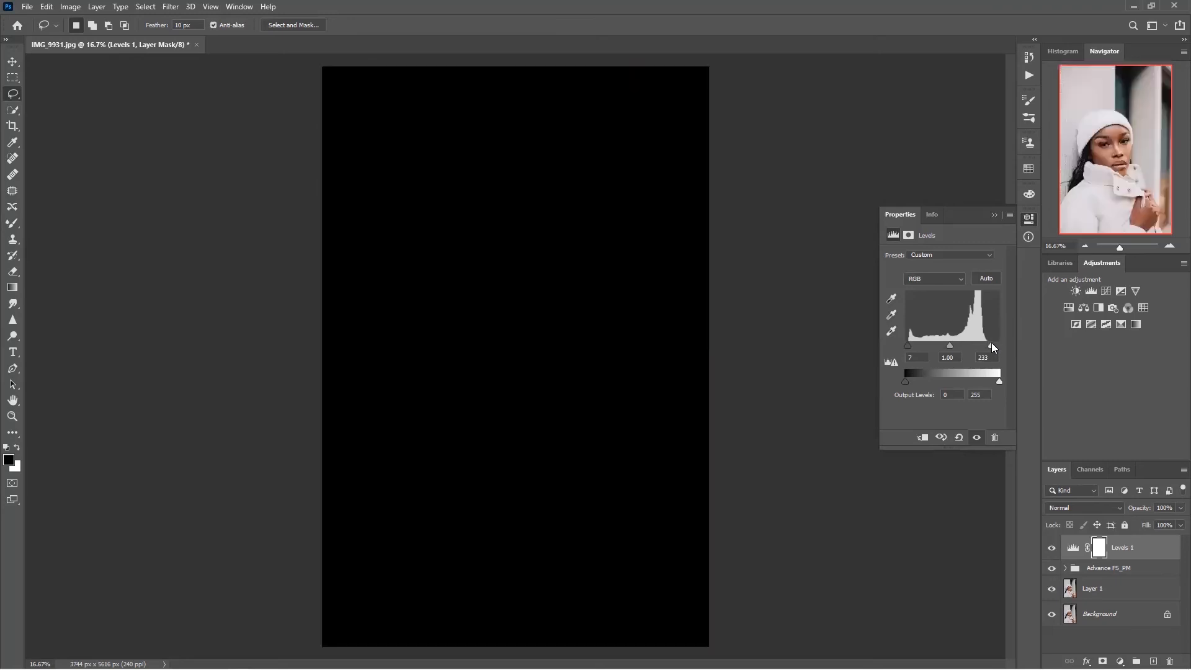
pyautogui.click(1053, 549)
pyautogui.click(1052, 549)
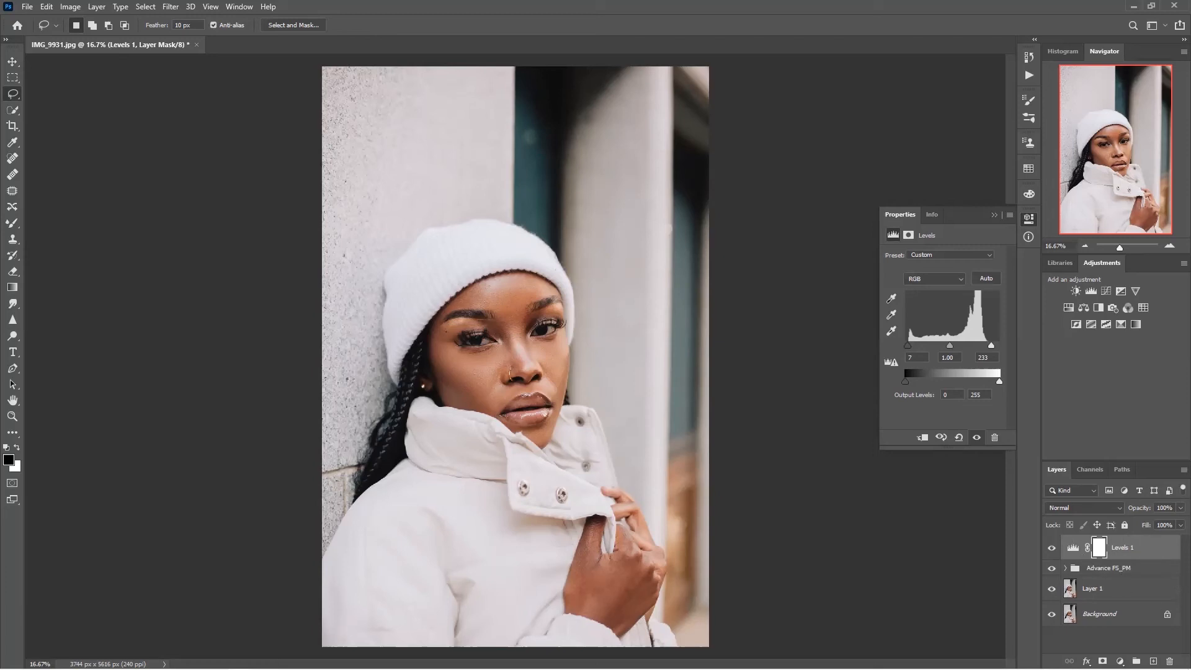
# Step: Add a Selective Color adjustment layer and set Cyan to -25% for the Reds
pyautogui.click(1120, 662)
pyautogui.click(1113, 649)
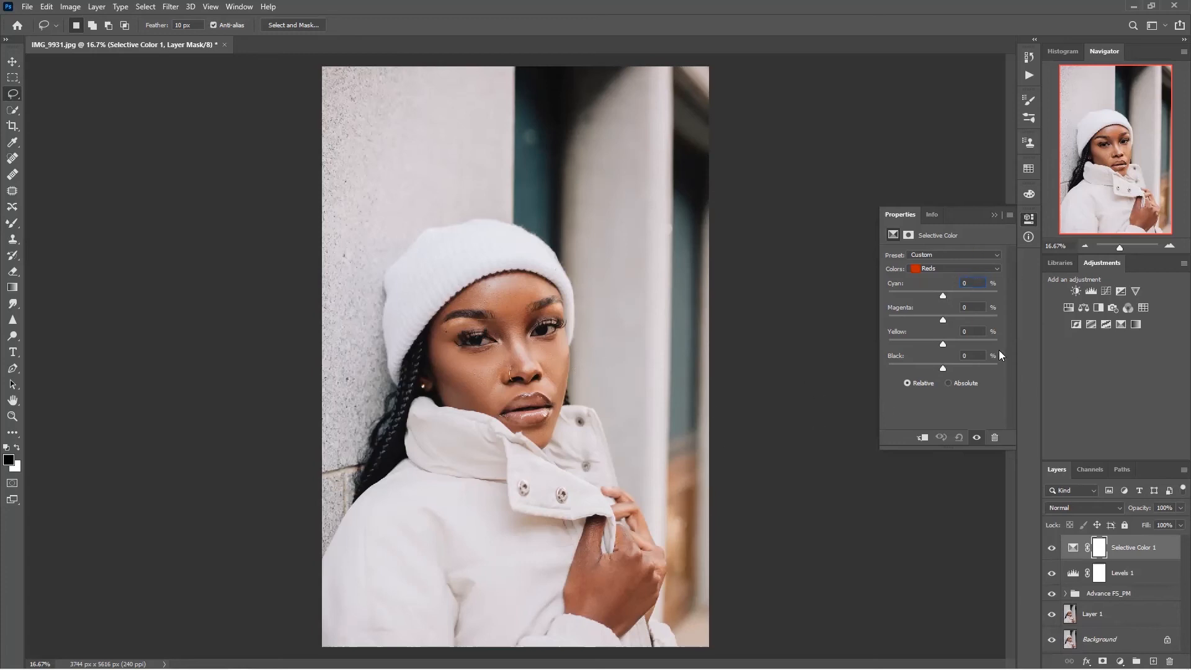
pyautogui.moveTo(942, 289); pyautogui.dragTo(893, 301)
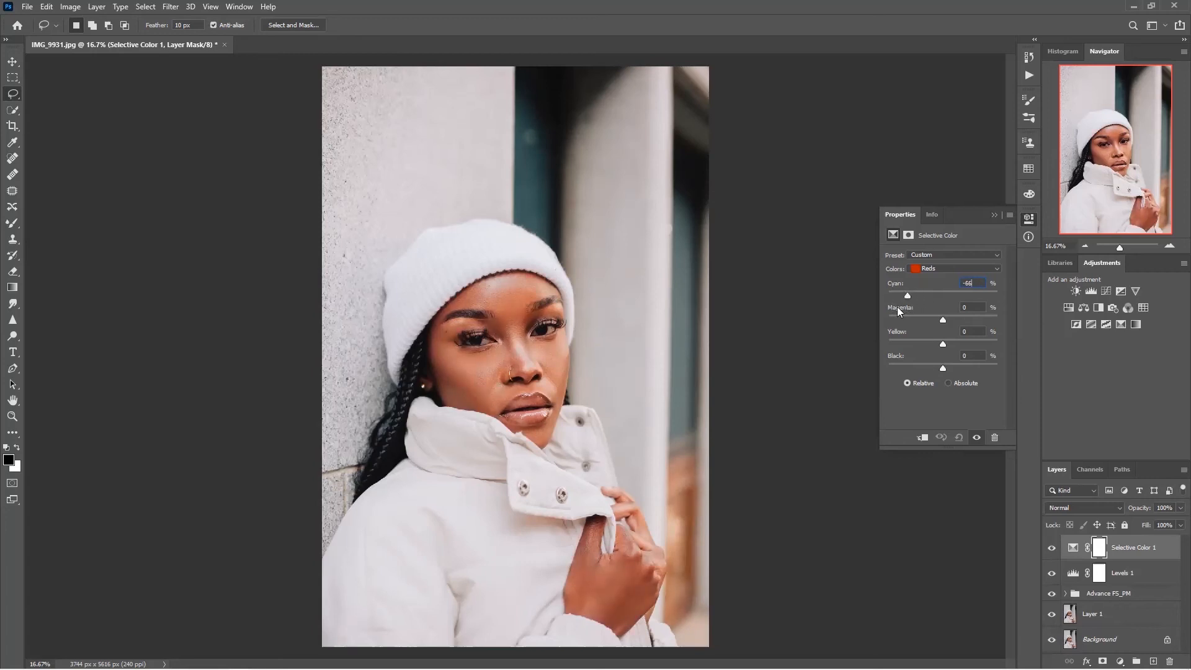
pyautogui.moveTo(878, 309); pyautogui.dragTo(931, 290)
pyautogui.moveTo(939, 286); pyautogui.dragTo(899, 298)
pyautogui.moveTo(977, 283); pyautogui.dragTo(1042, 267)
pyautogui.click(930, 292)
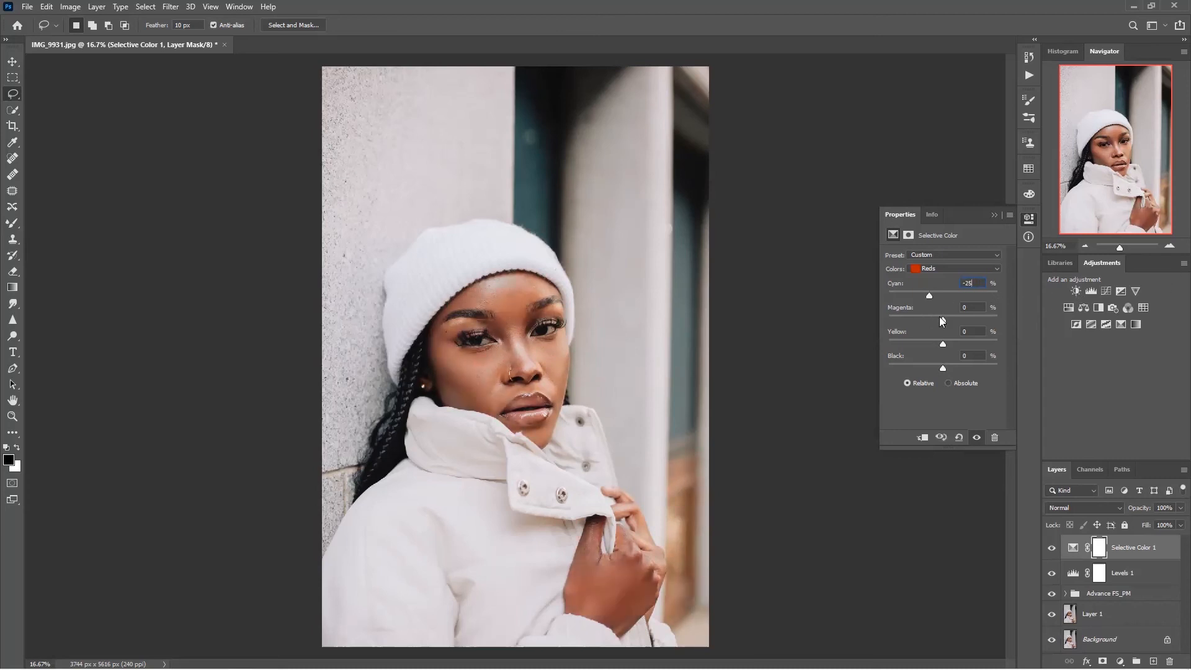
# Step: Try Magenta values of -78% and +31% for the Reds and delete the Selective Color layer
pyautogui.click(902, 316)
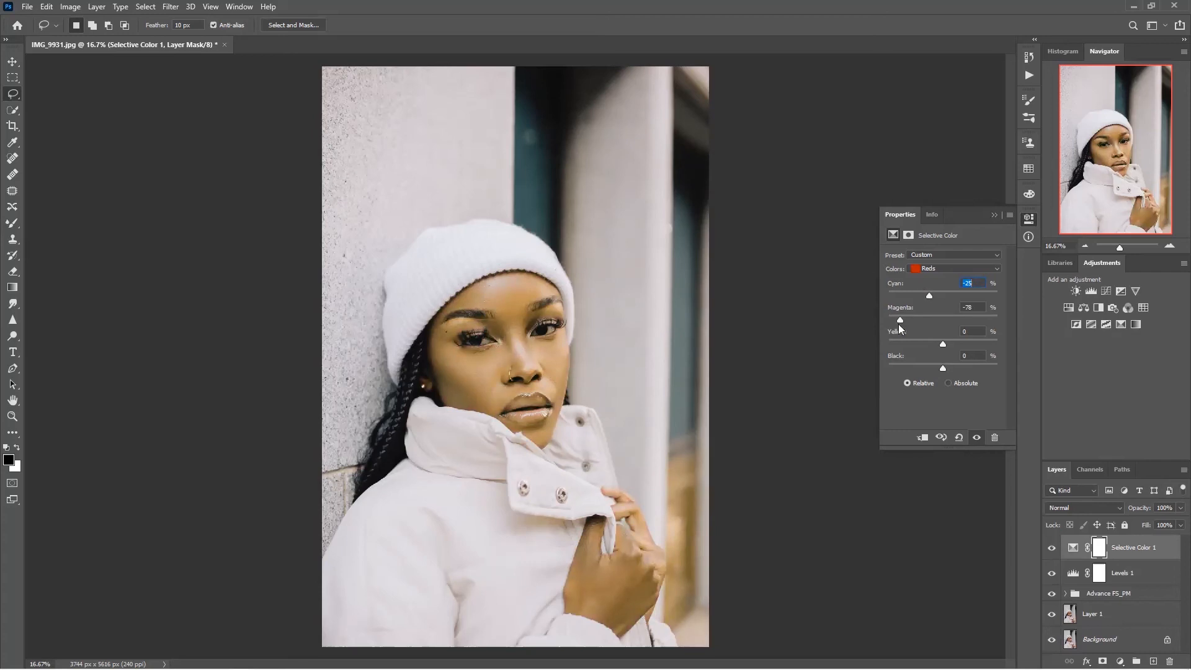
pyautogui.click(959, 314)
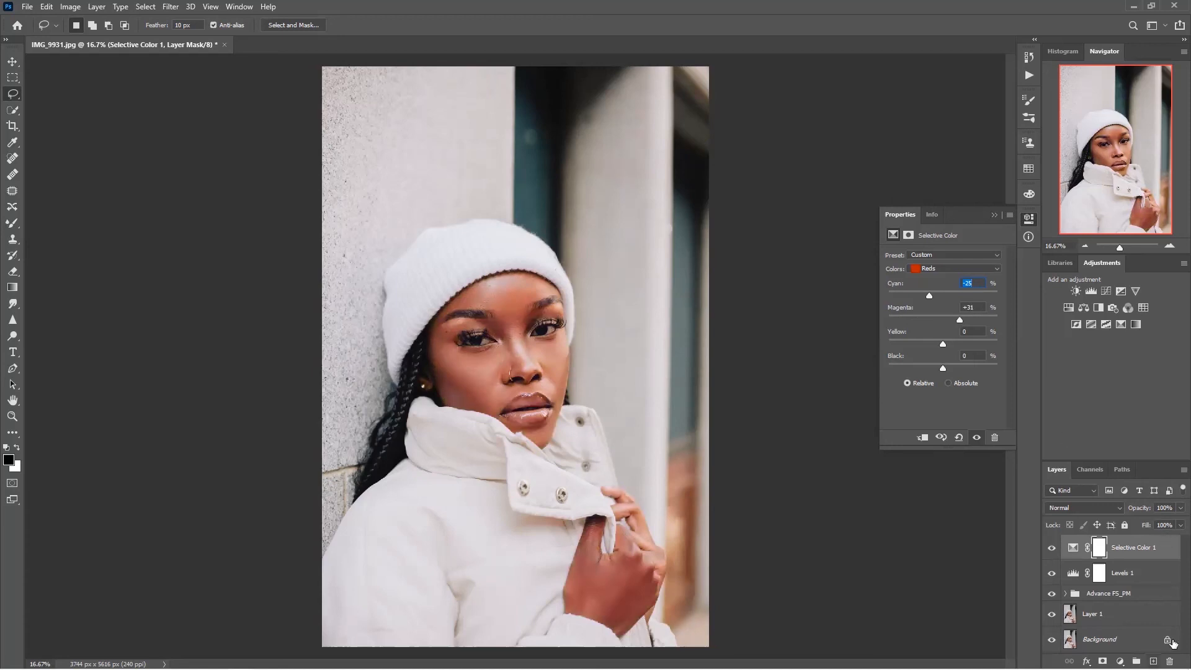
pyautogui.click(1170, 661)
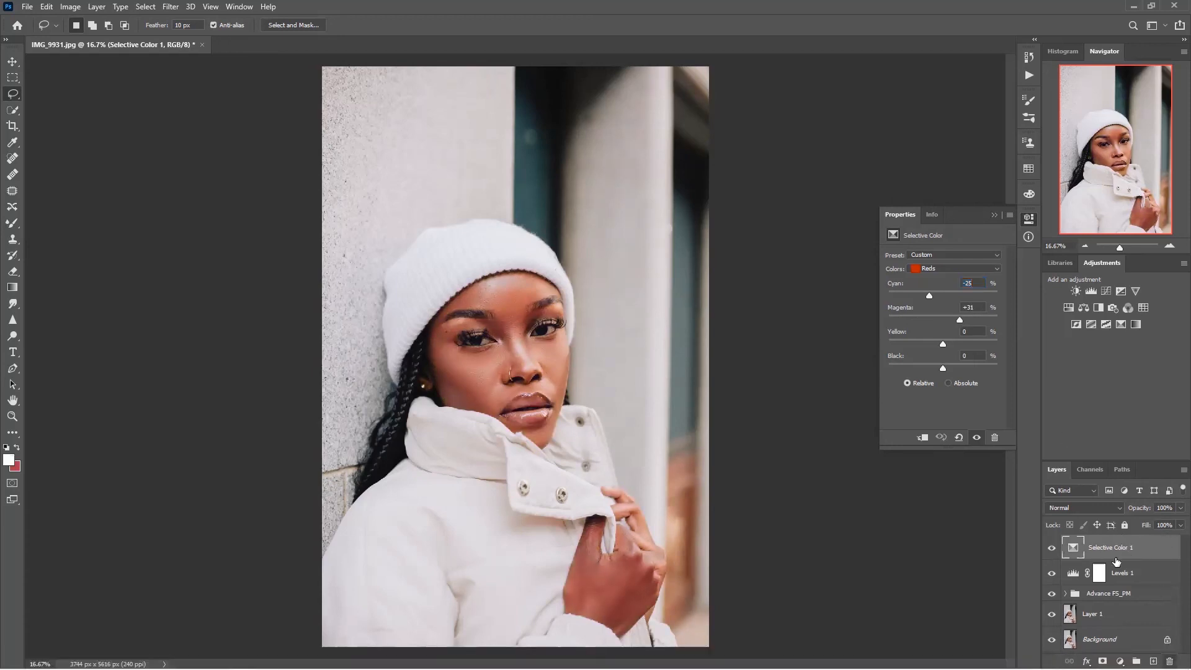
pyautogui.press('Delete')
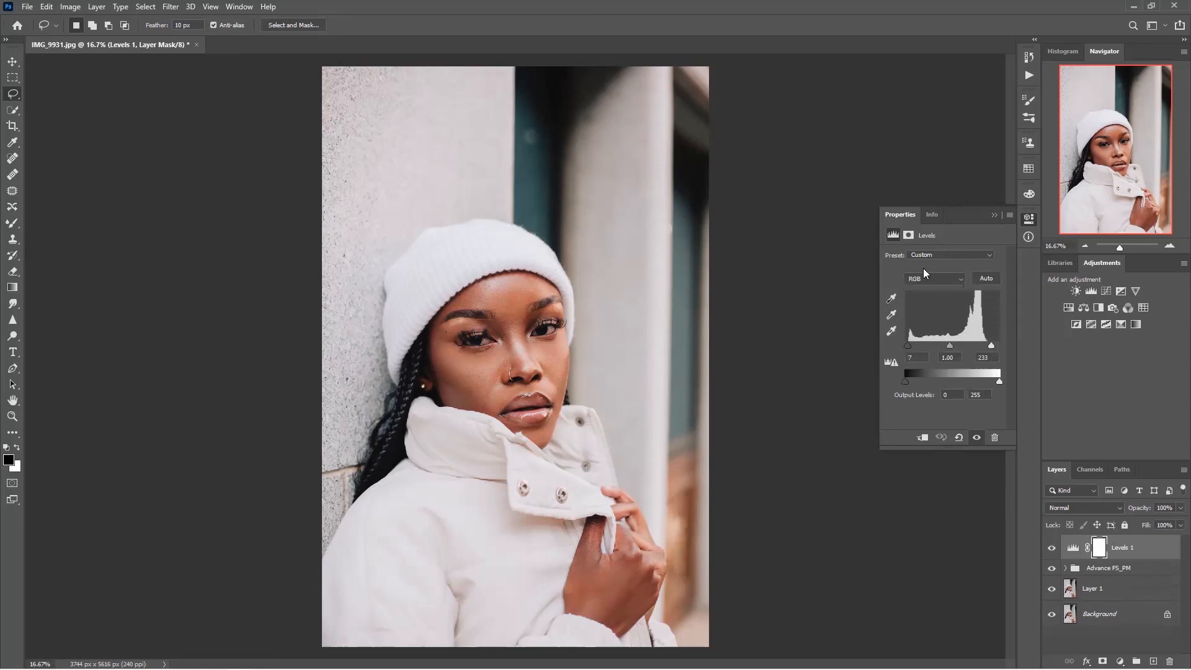
pyautogui.click(999, 214)
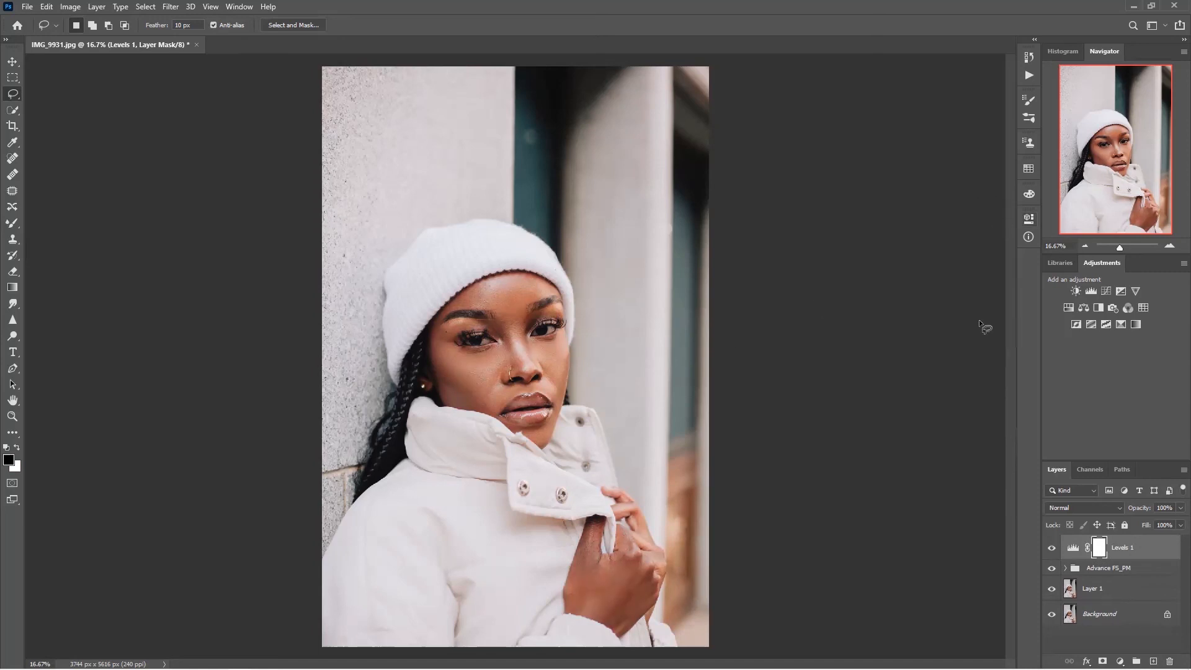
# Step: Make the High Frequency copy layer in the Advance FS_PM group active and switch to the Spot Healing Brush
pyautogui.click(1171, 245)
pyautogui.click(1172, 245)
pyautogui.click(1171, 245)
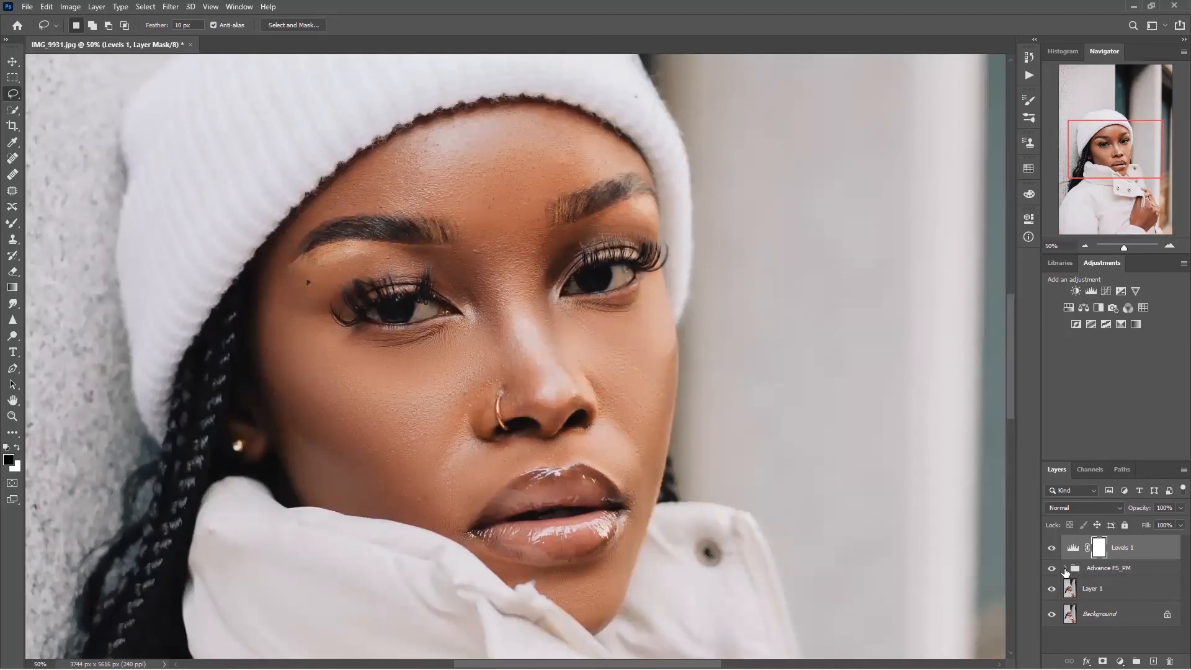
pyautogui.click(1065, 567)
pyautogui.click(1119, 592)
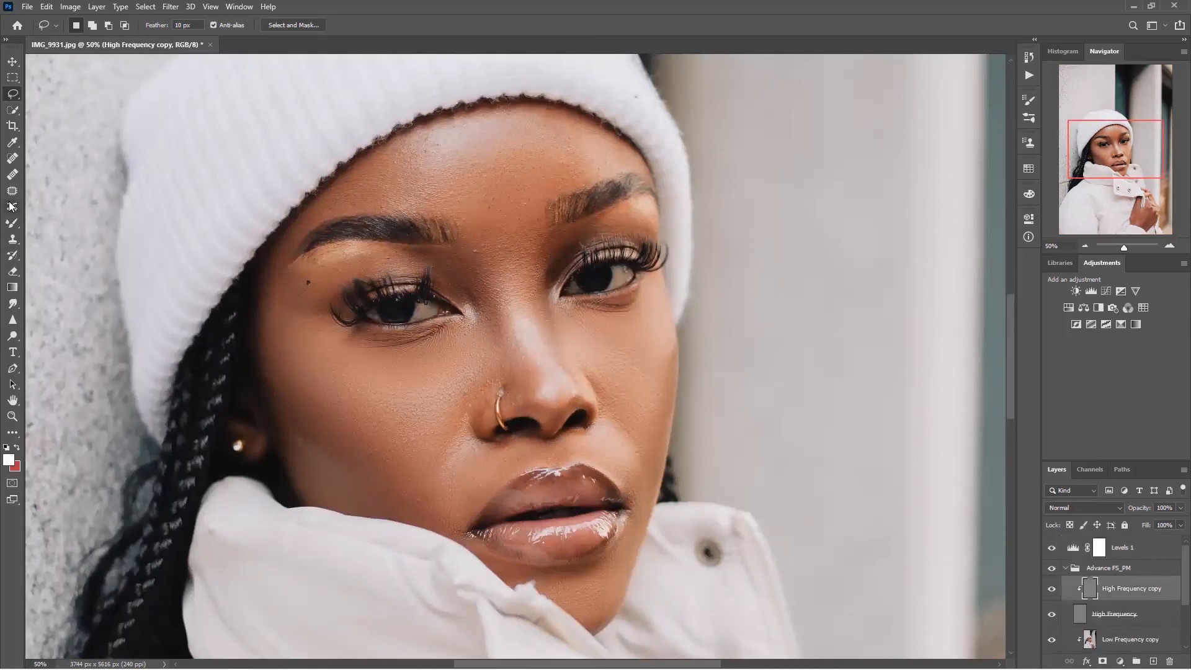
pyautogui.click(20, 161)
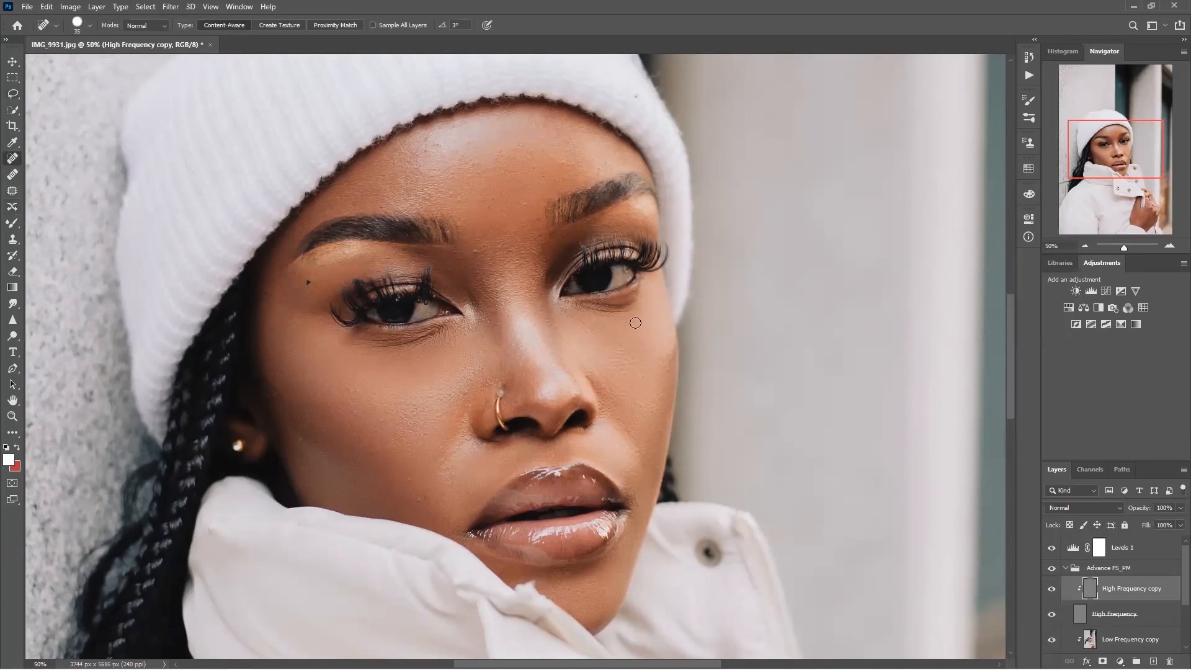
# Step: Heal the small blemishes and texture spots across the forehead, between the eyebrows and on the upper nose bridge
pyautogui.click(474, 251)
pyautogui.click(499, 247)
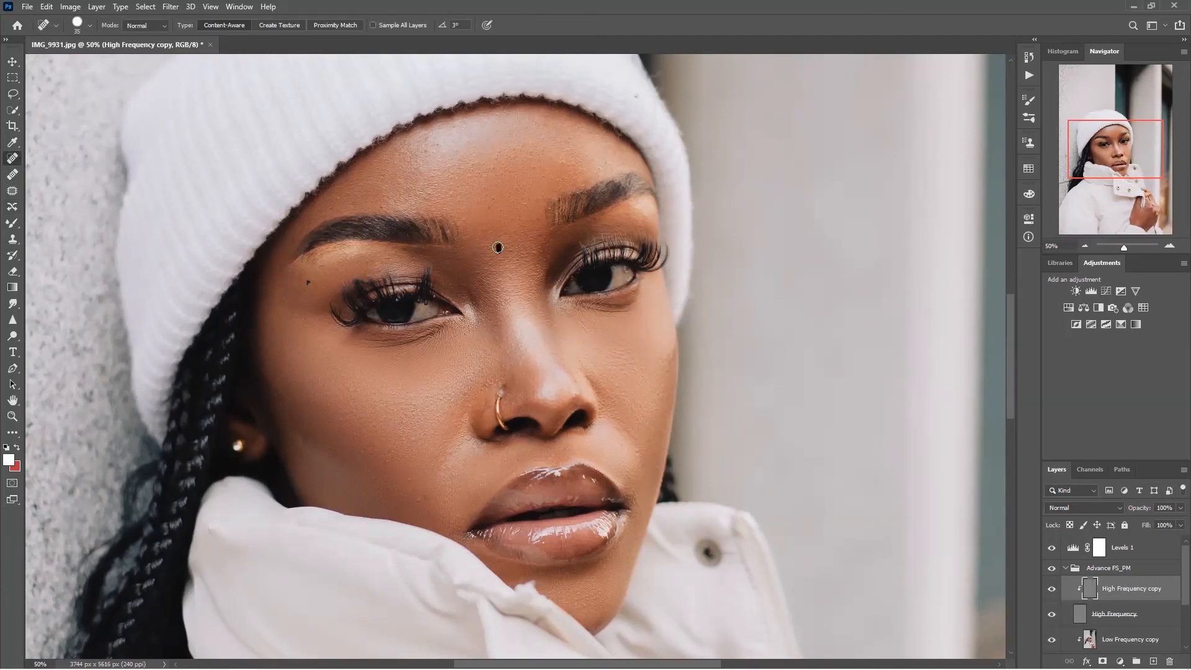
pyautogui.click(427, 139)
pyautogui.click(455, 126)
pyautogui.click(432, 144)
pyautogui.moveTo(433, 145); pyautogui.dragTo(449, 147)
pyautogui.click(493, 160)
pyautogui.click(562, 157)
pyautogui.click(570, 135)
pyautogui.click(605, 160)
pyautogui.click(525, 206)
pyautogui.moveTo(479, 275); pyautogui.dragTo(478, 270)
pyautogui.click(475, 252)
pyautogui.click(497, 291)
pyautogui.moveTo(488, 209); pyautogui.dragTo(492, 202)
pyautogui.click(448, 195)
# Step: Heal the remaining small skin spots on both cheeks, along the jaw and around the mouth
pyautogui.click(417, 495)
pyautogui.click(408, 473)
pyautogui.click(411, 439)
pyautogui.click(423, 494)
pyautogui.click(453, 478)
pyautogui.click(453, 517)
pyautogui.click(505, 460)
pyautogui.click(484, 482)
pyautogui.click(657, 465)
pyautogui.click(637, 453)
pyautogui.click(625, 444)
pyautogui.click(660, 394)
# Step: Merge the Levels 1 adjustment and the Advance FS_PM group into a single layer
pyautogui.click(1079, 246)
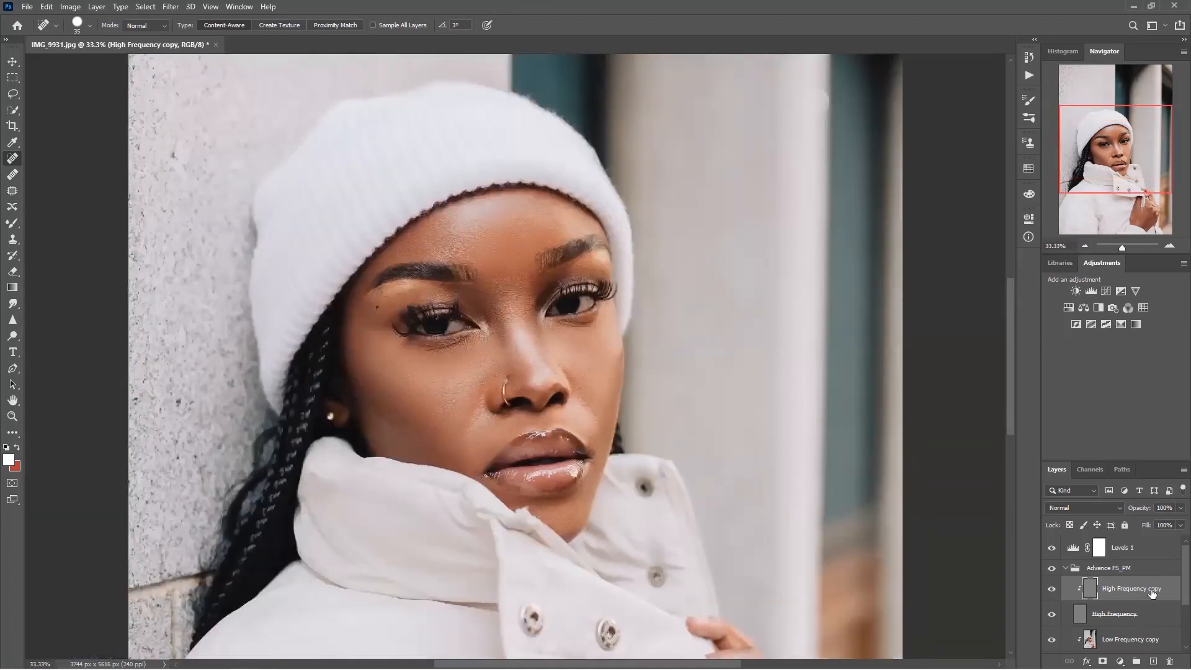
pyautogui.keyDown('ctrl'); pyautogui.click(1110, 569); pyautogui.keyUp('ctrl')
pyautogui.keyDown('ctrl'); pyautogui.click(1115, 556); pyautogui.keyUp('ctrl')
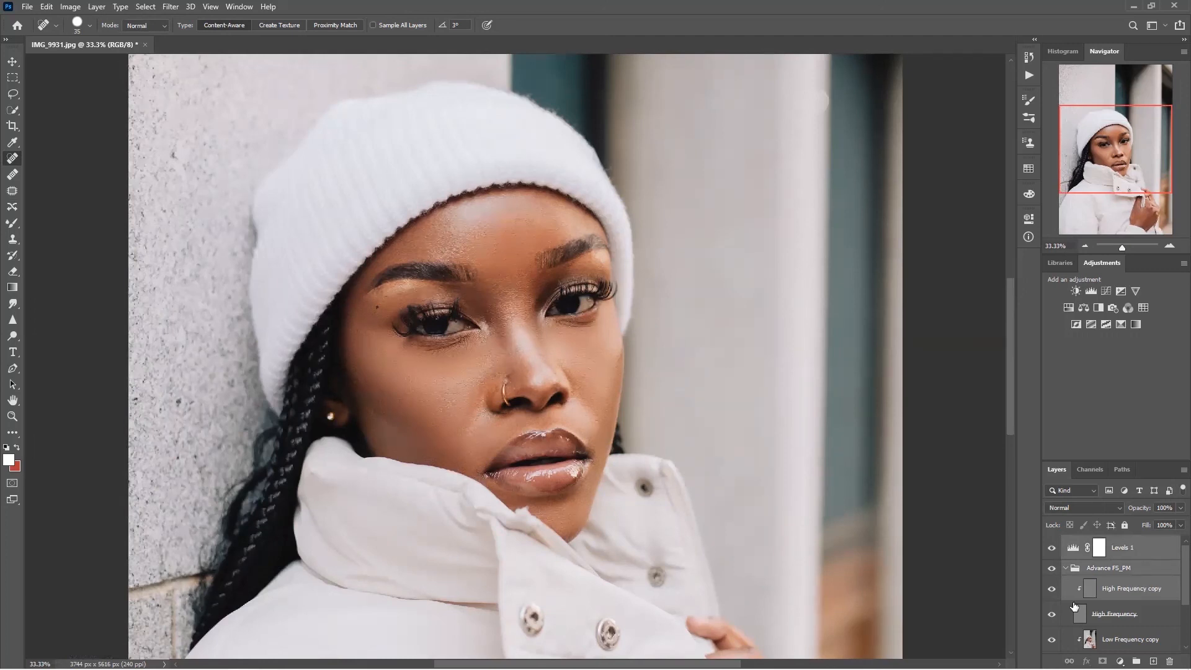
pyautogui.click(1069, 569)
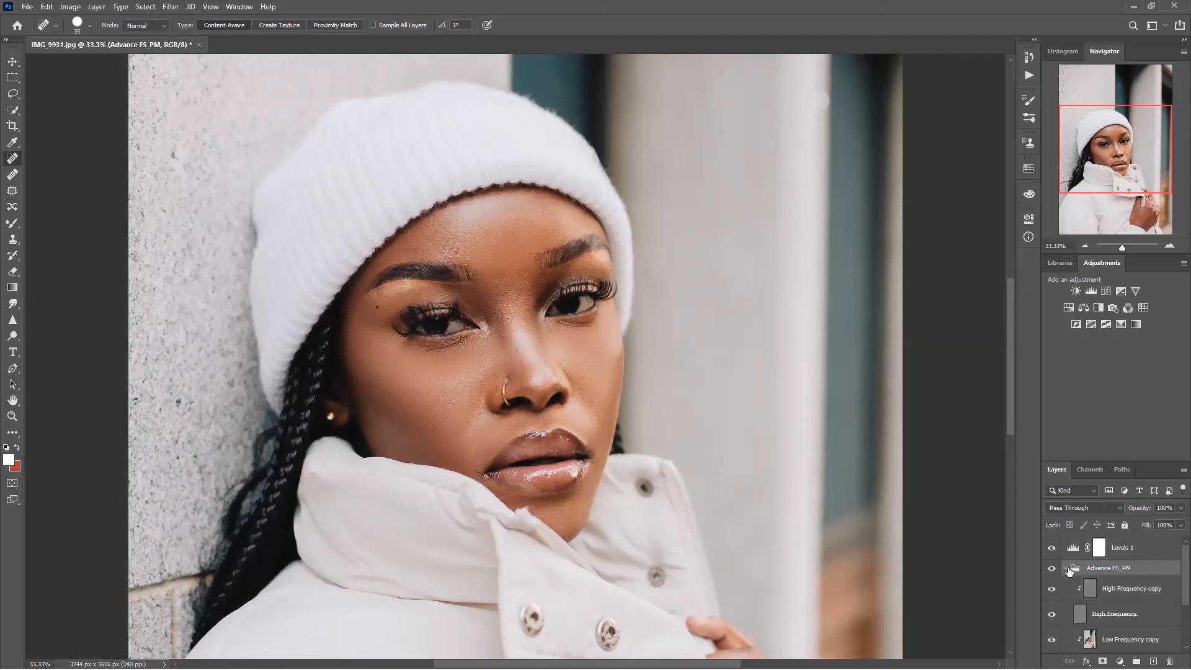
pyautogui.click(1123, 546)
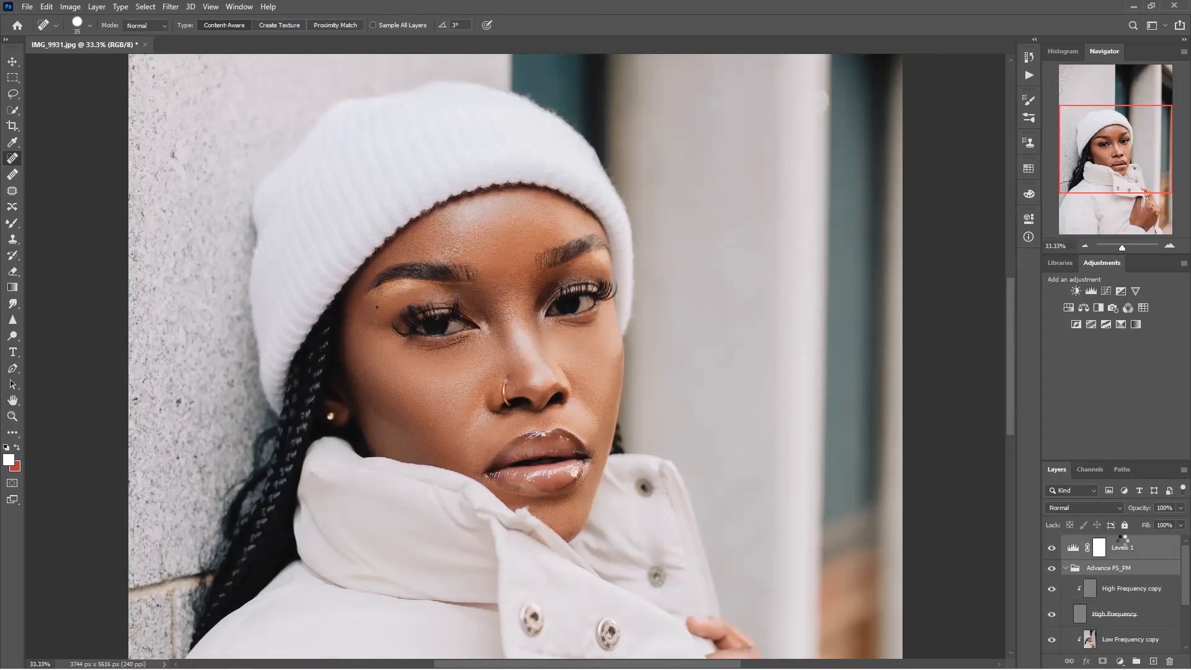
pyautogui.hotkey('ctrl', 'e')
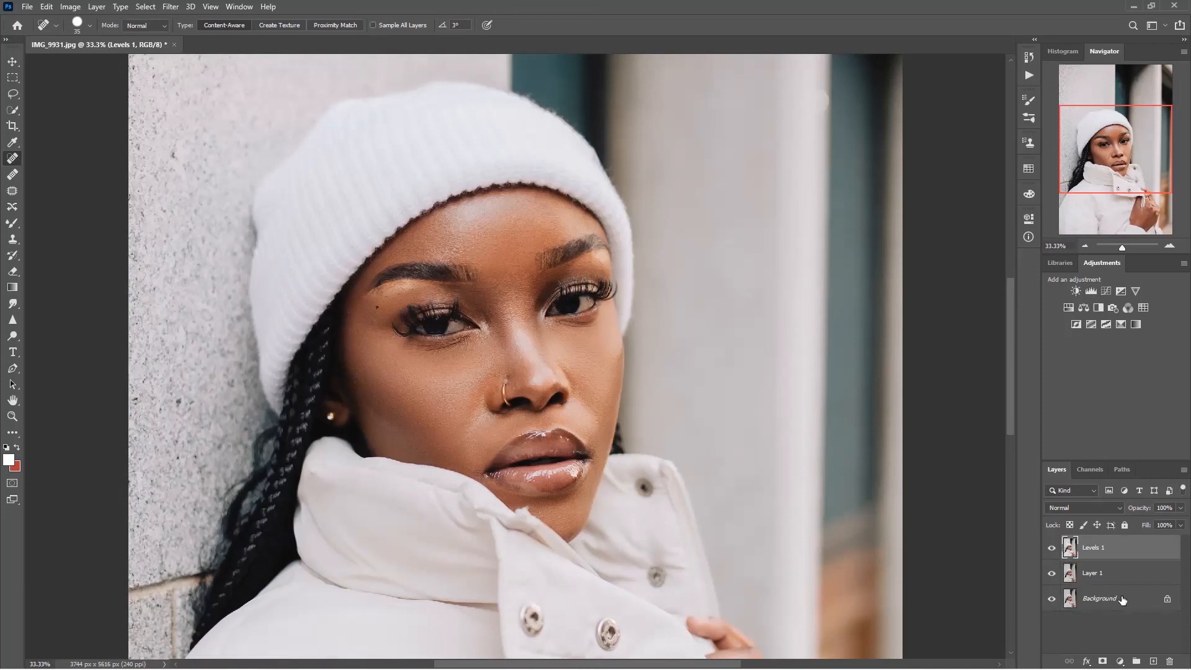
# Step: Compare the portrait with and without the merged Levels 1 layer, first on the face and then on the whole image
pyautogui.click(1052, 549)
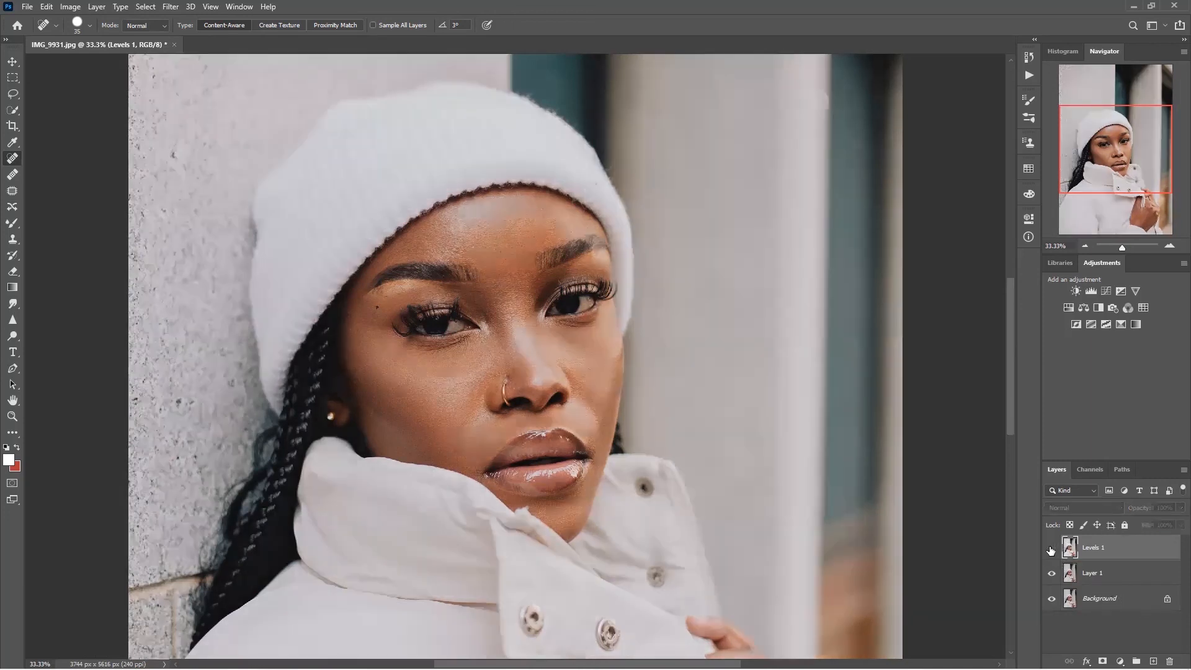
pyautogui.click(1051, 549)
pyautogui.click(1052, 549)
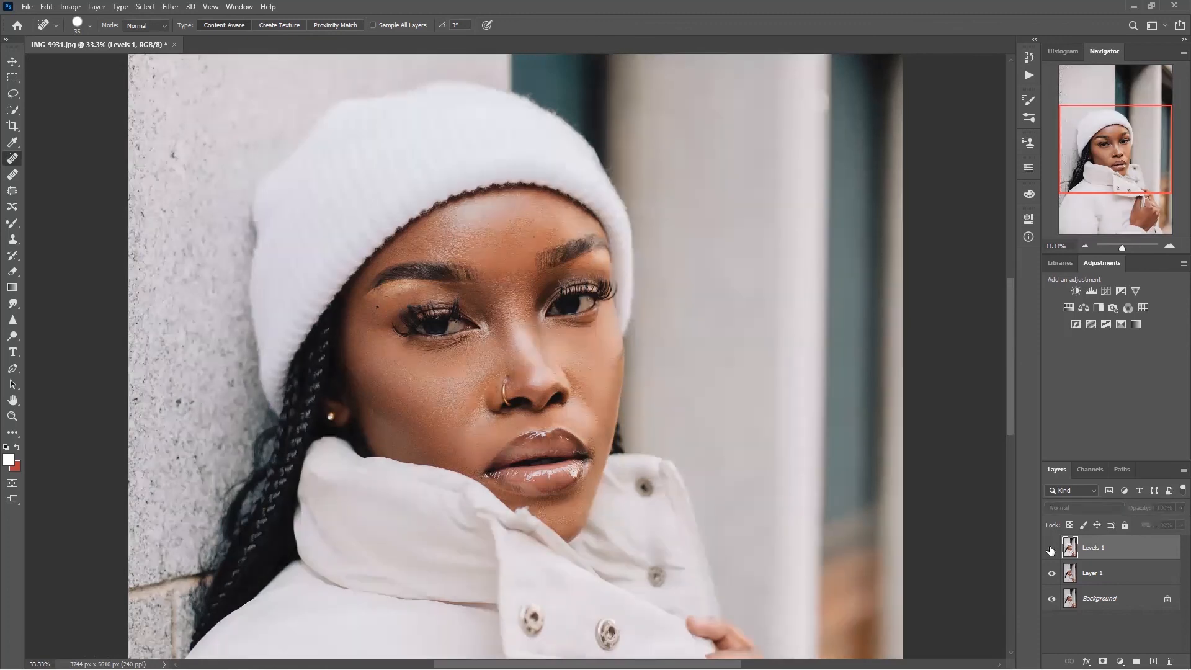
pyautogui.click(1051, 549)
pyautogui.click(1089, 246)
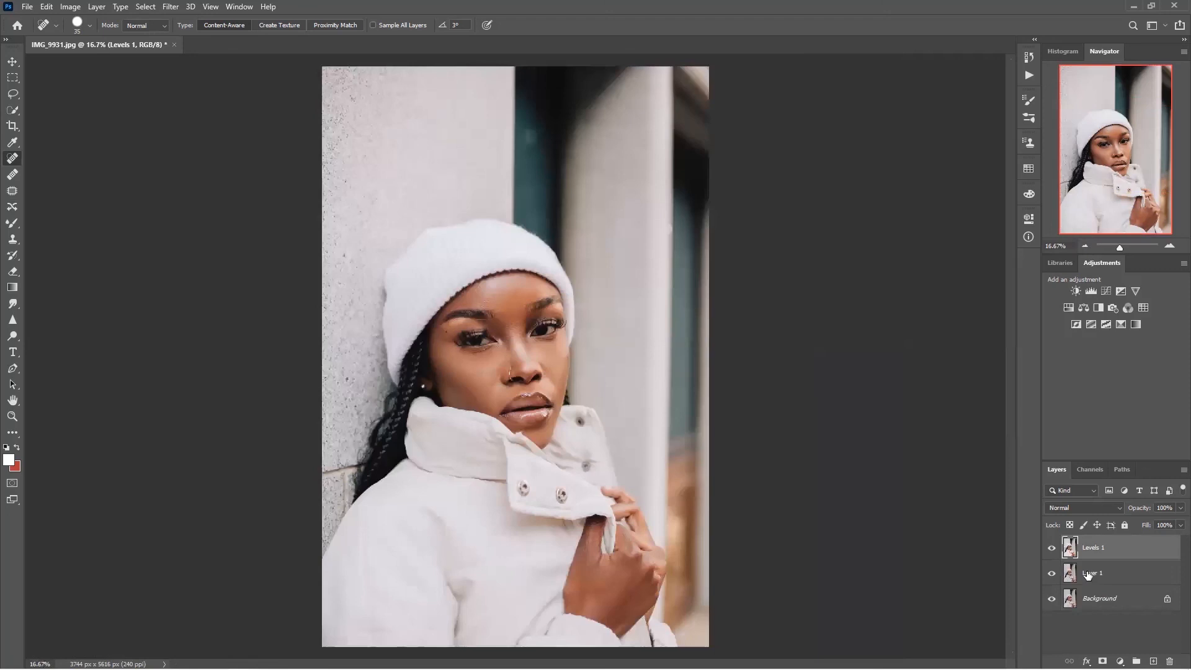
pyautogui.click(1052, 549)
pyautogui.click(1052, 549)
pyautogui.click(1052, 549)
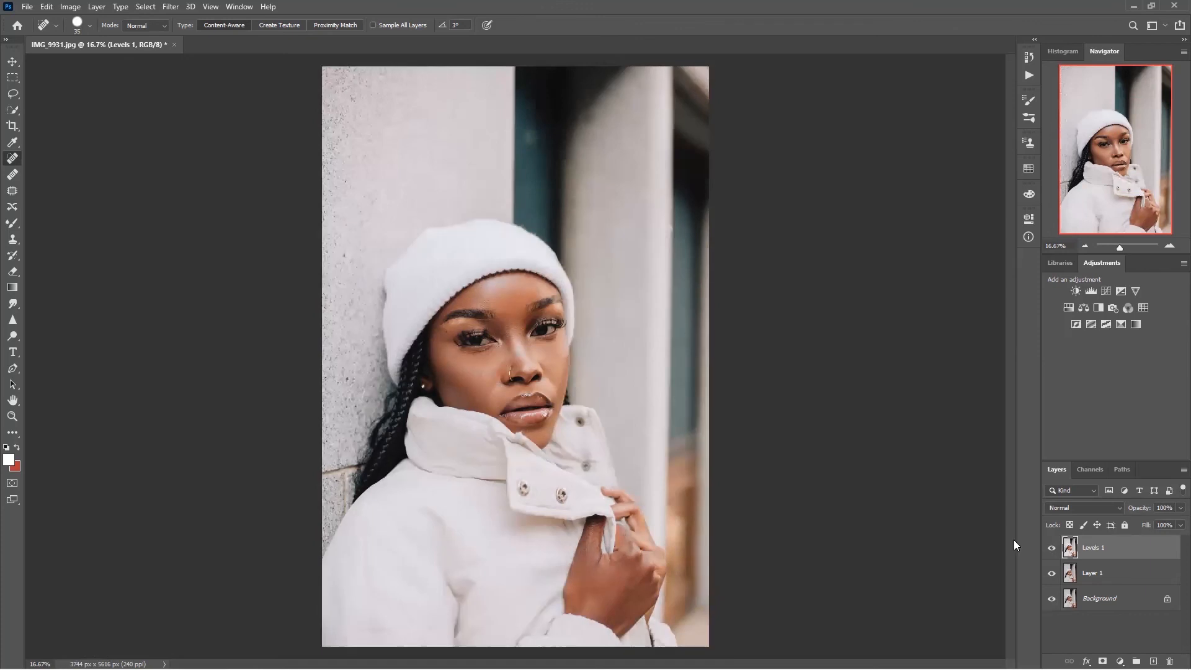